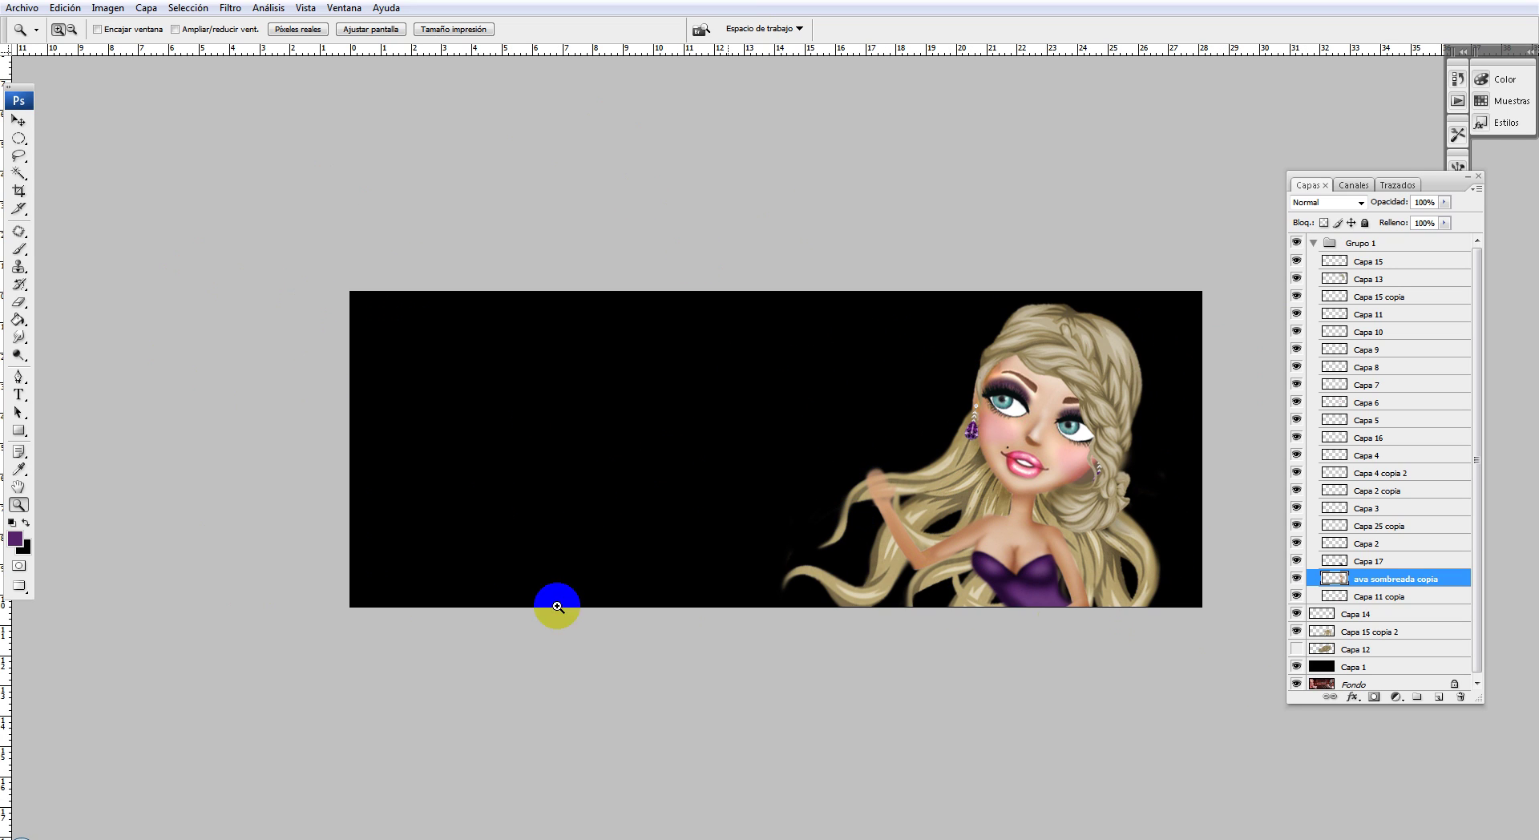
- Check the banner's current size in the Image Size dialog, then dismiss it
left_click(368, 322)
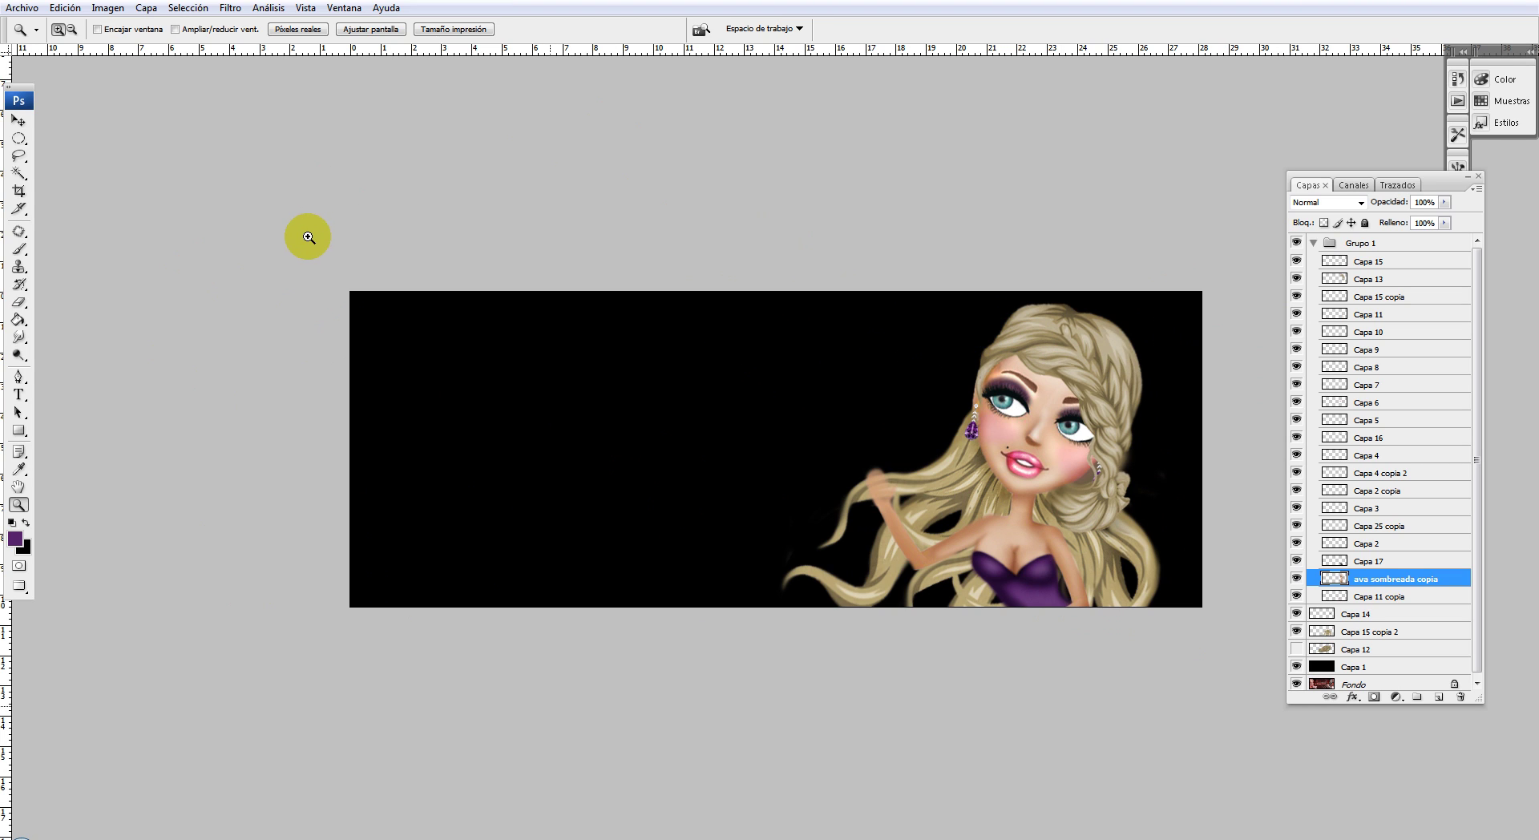
left_click_drag(354, 567, 416, 310)
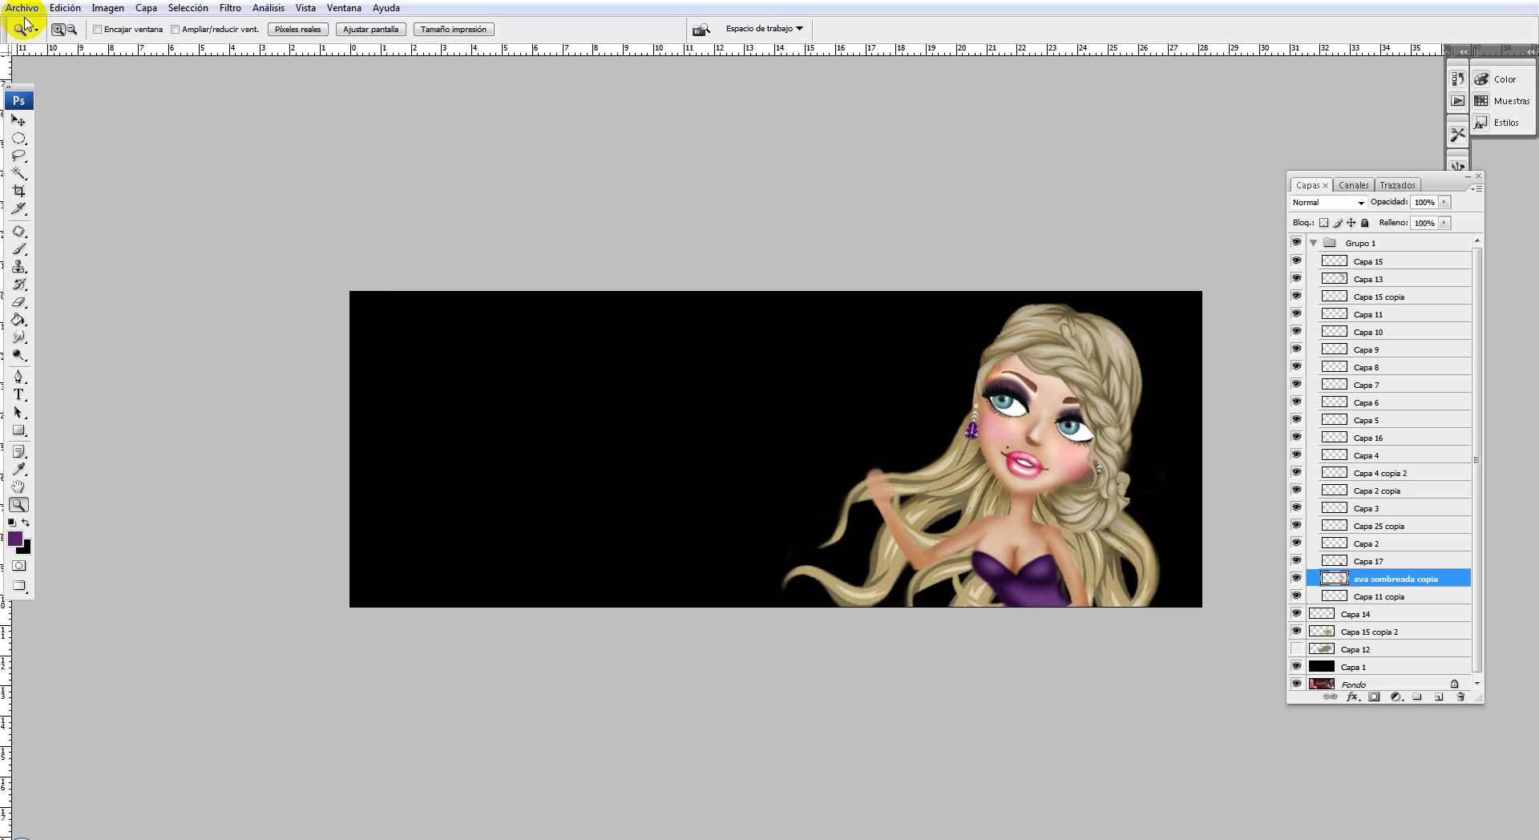
left_click(96, 9)
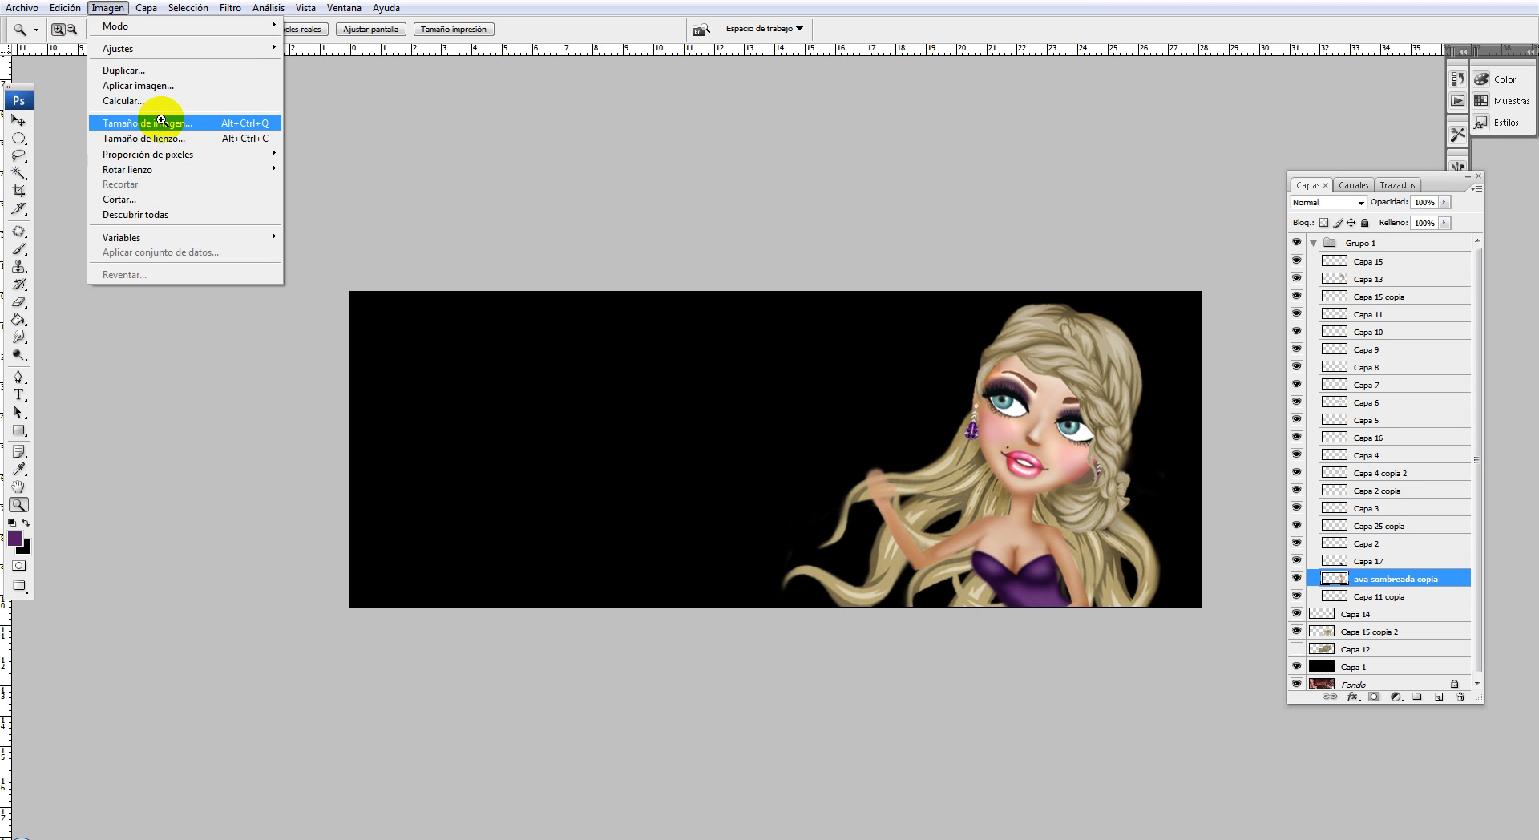
left_click(161, 121)
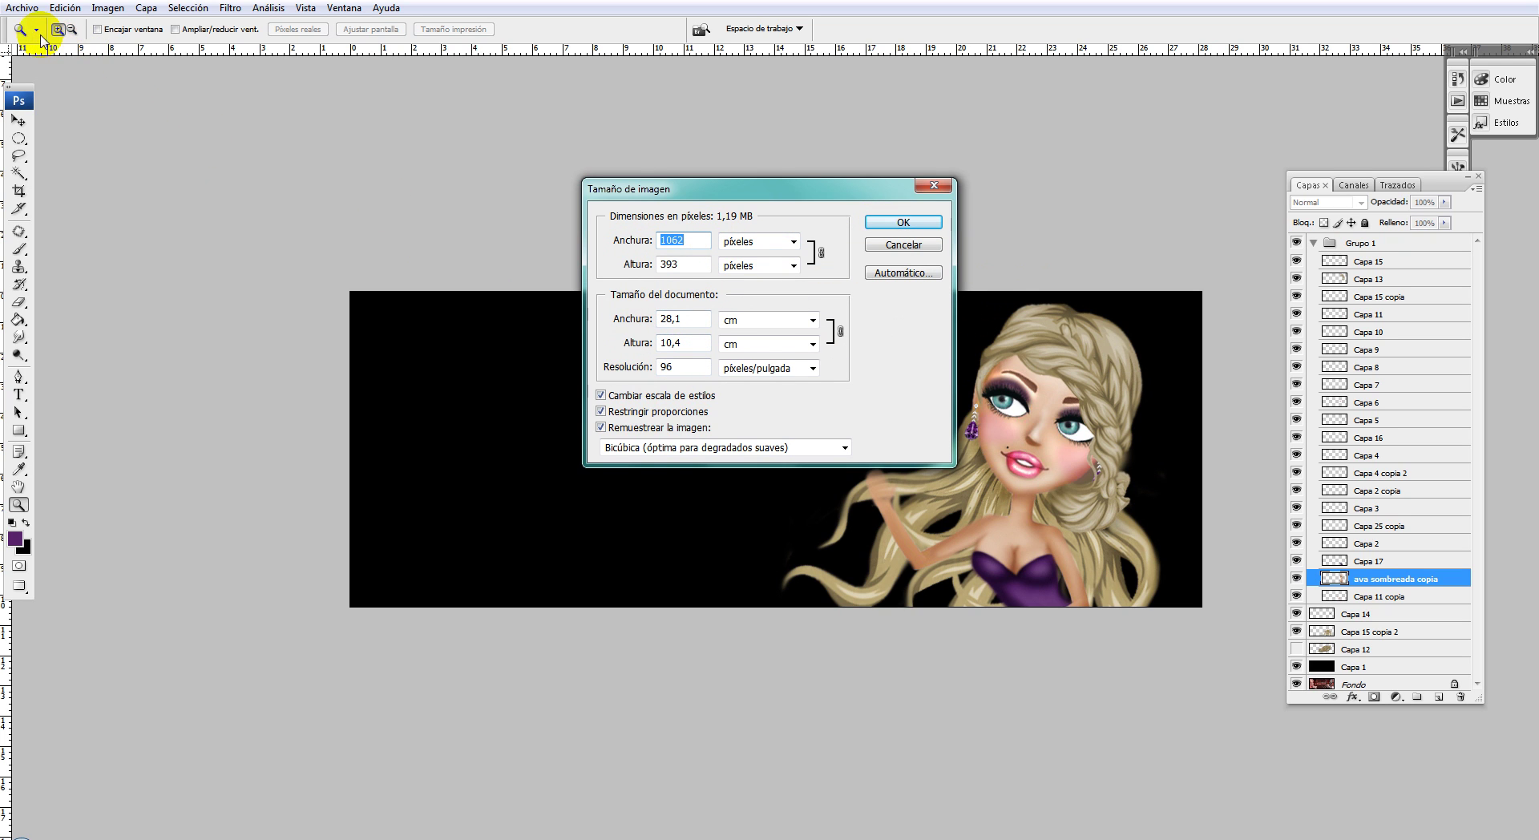
left_click(19, 9)
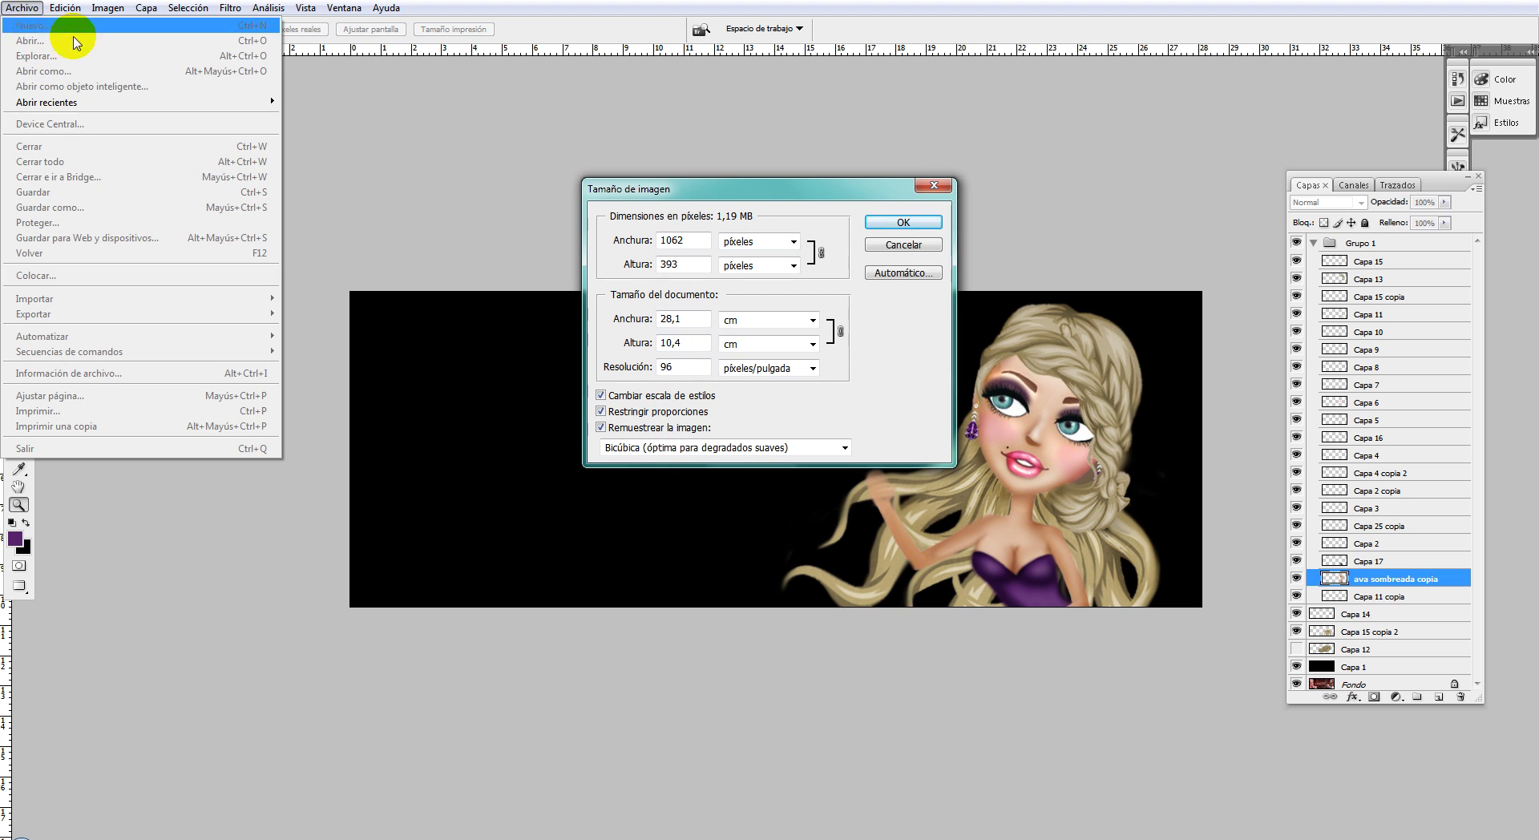
left_click(921, 246)
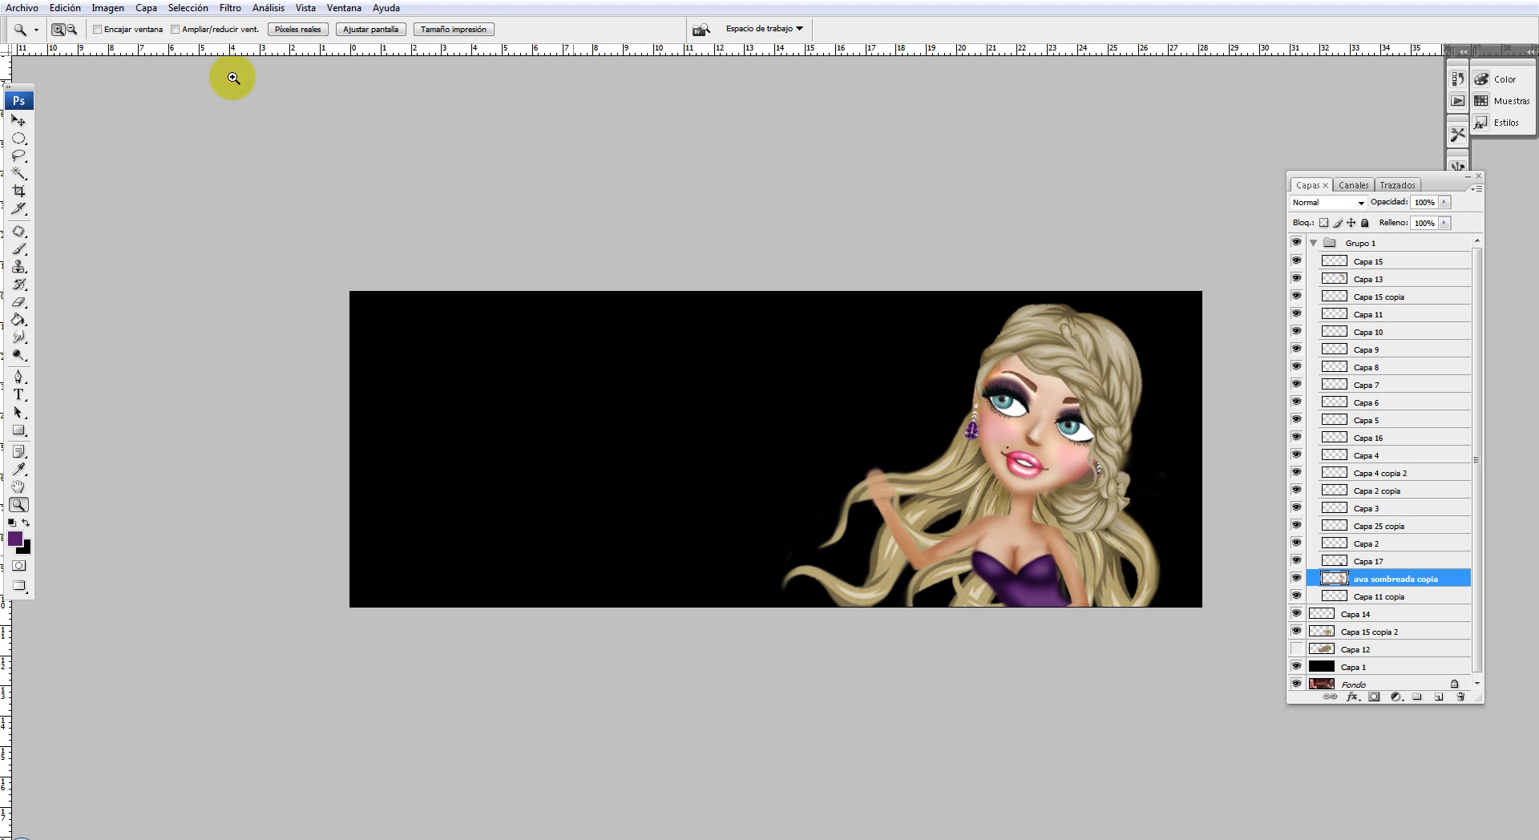
- Start a centimetre-based new document, abandon it, and recheck the banner's exact dimensions
left_click(21, 8)
left_click(40, 34)
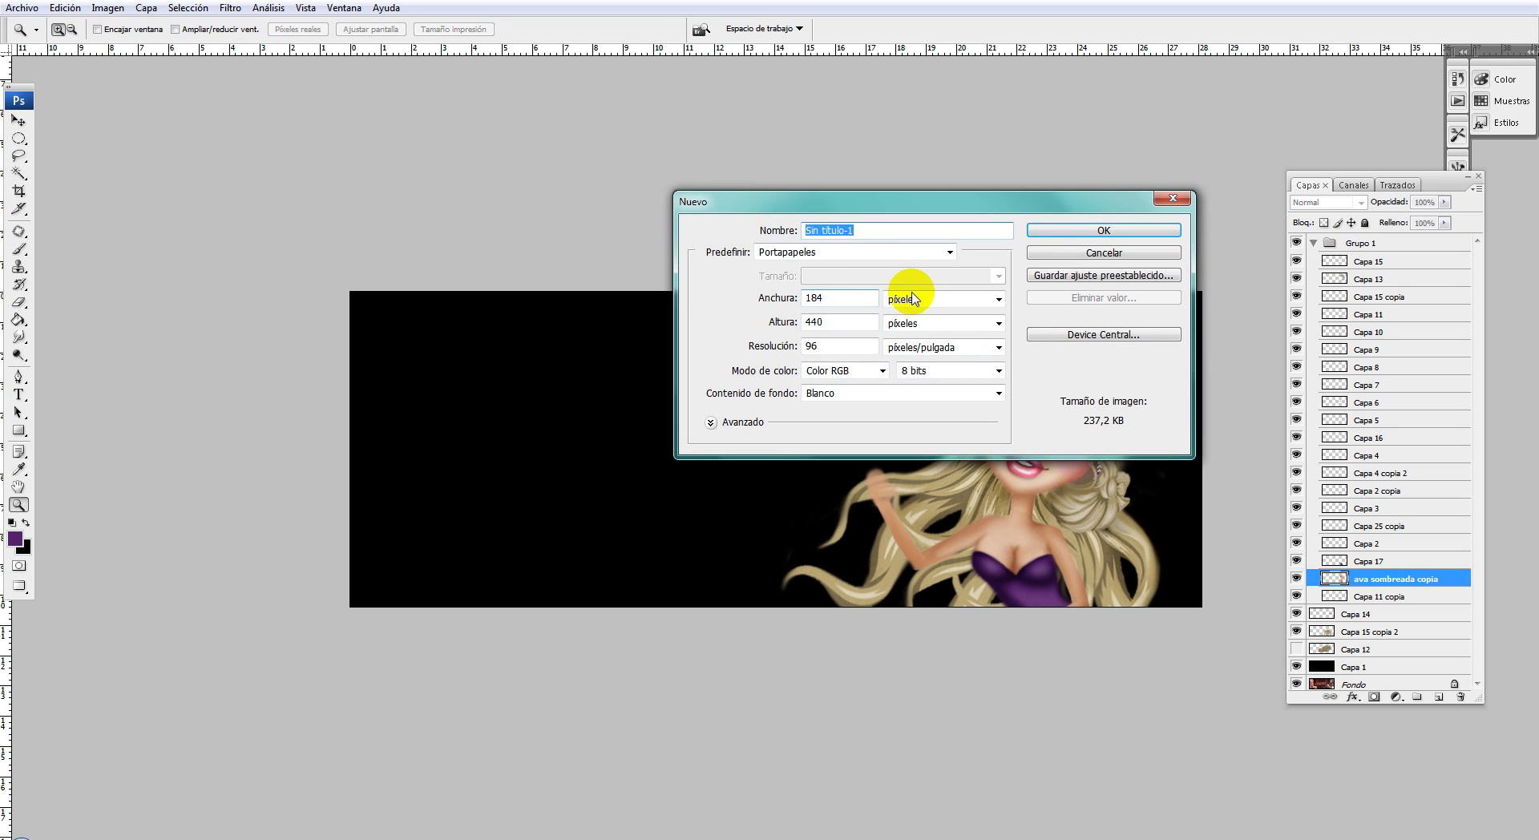
left_click(992, 302)
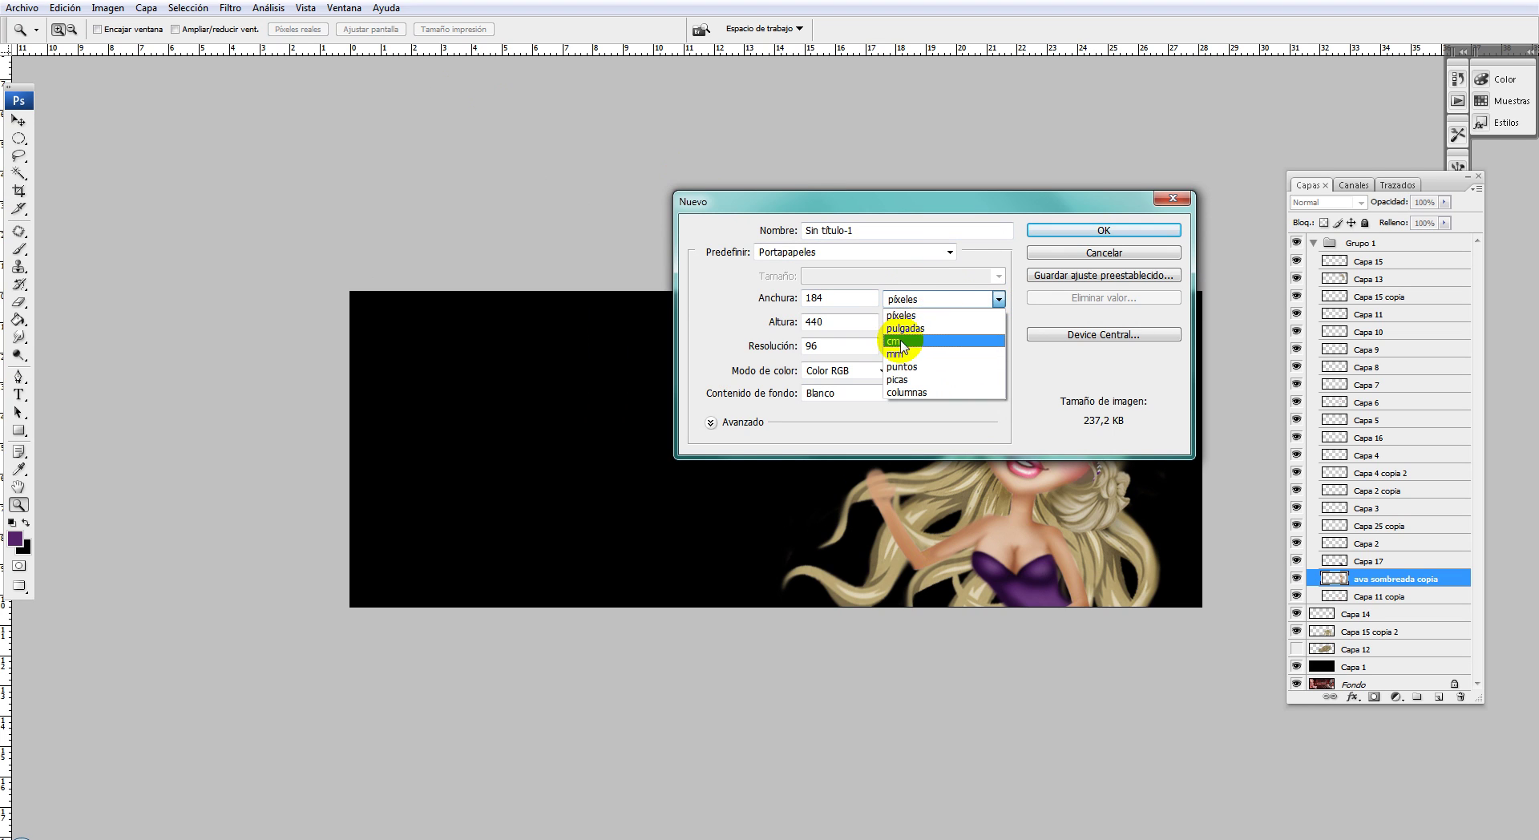
left_click(966, 345)
left_click_drag(858, 303, 742, 301)
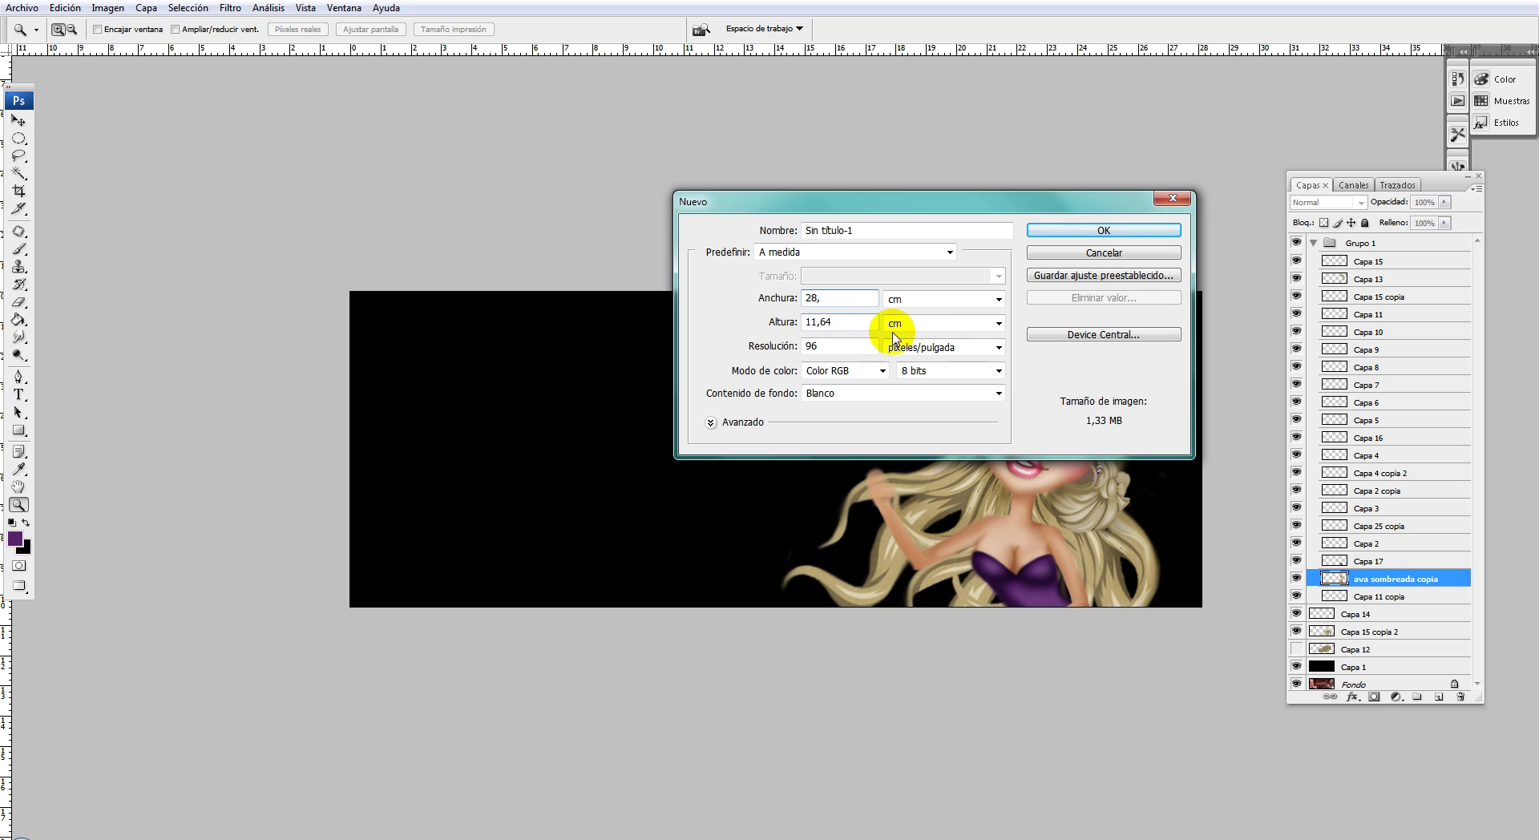
type("1")
left_click_drag(852, 321, 742, 319)
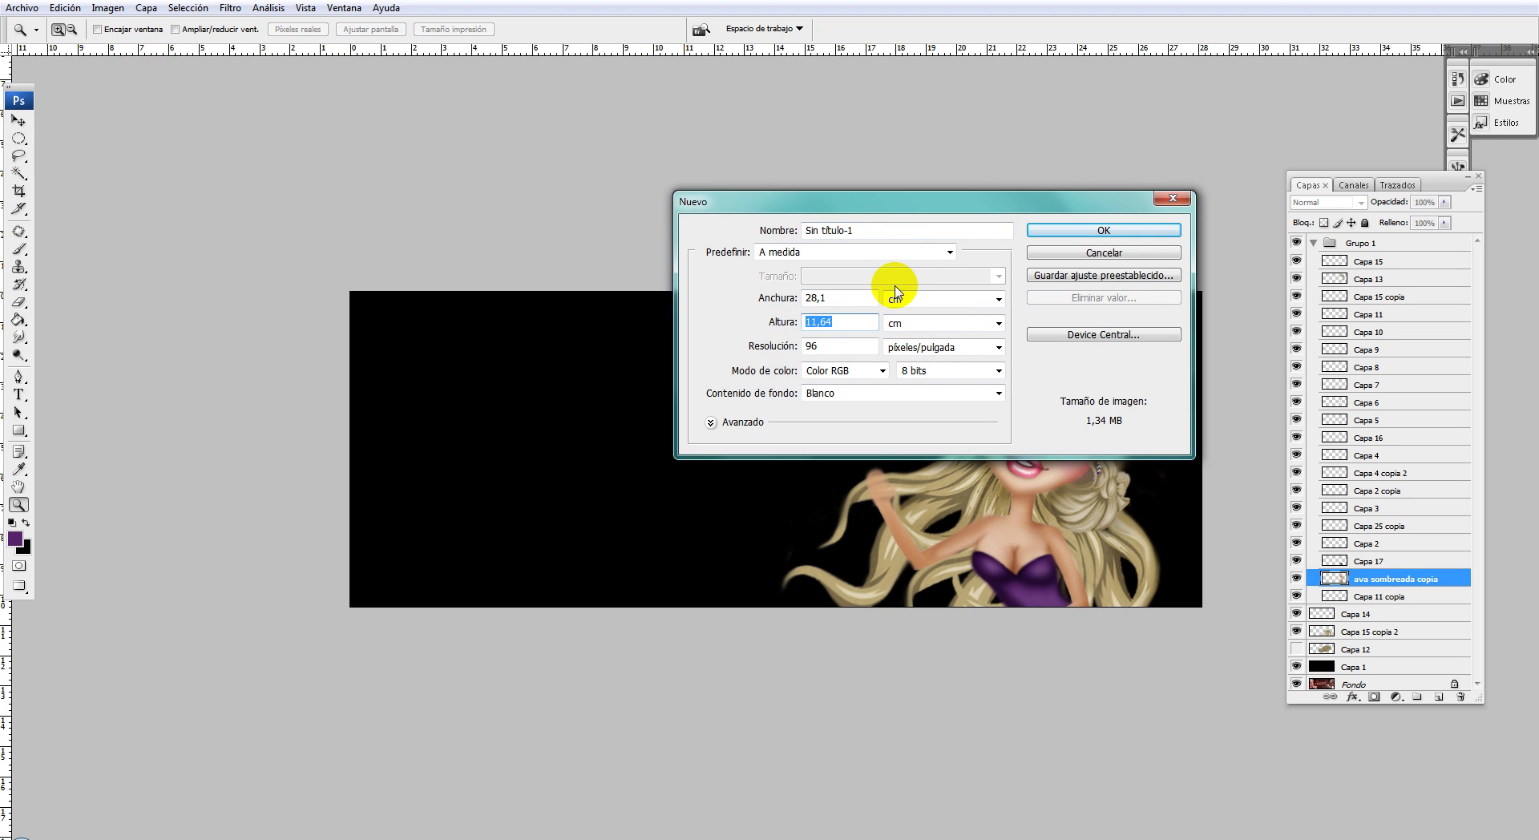
left_click(1104, 252)
left_click(107, 8)
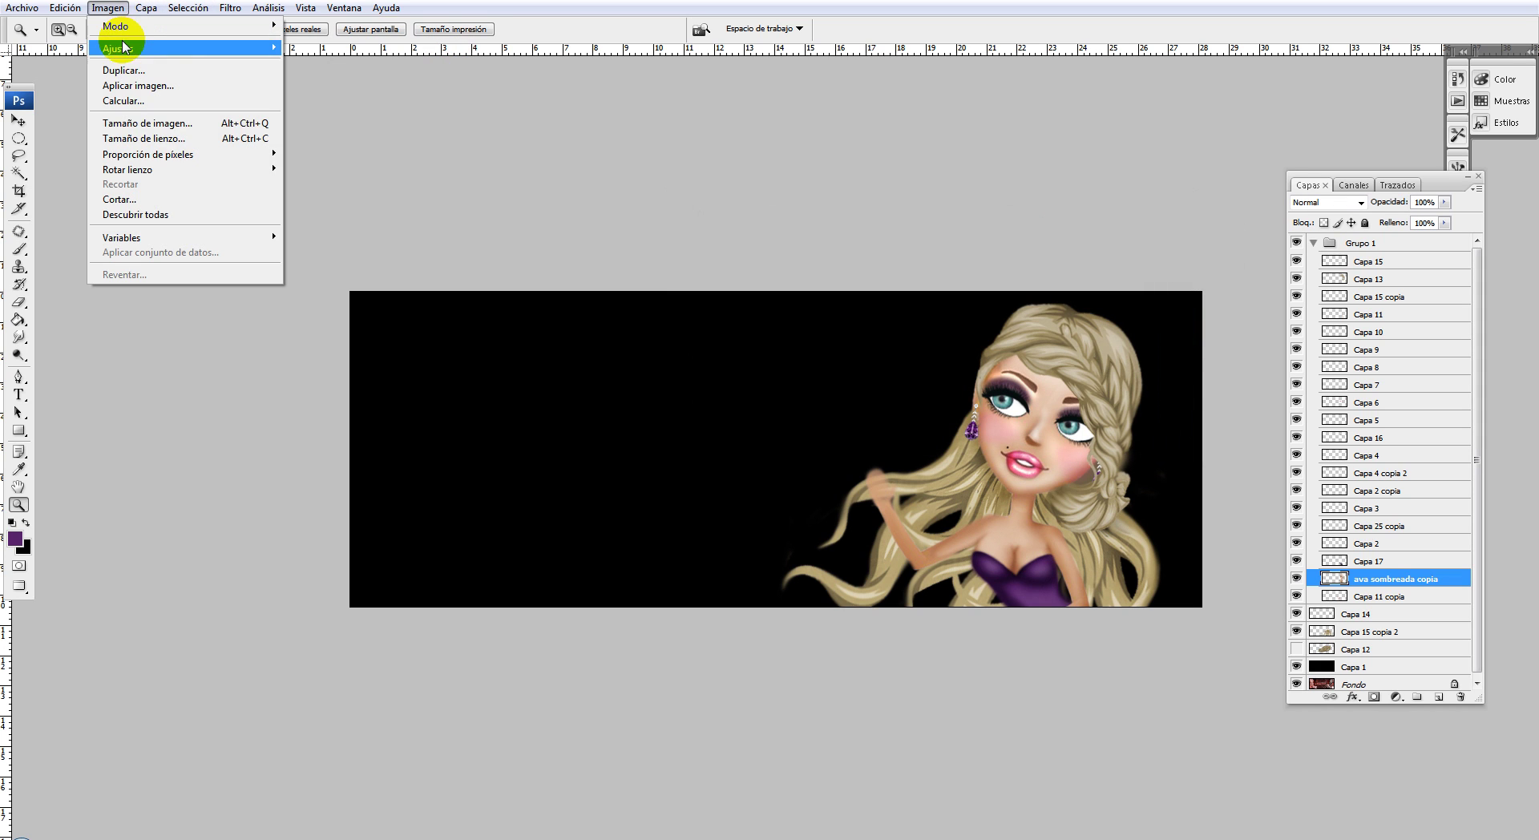
left_click(241, 124)
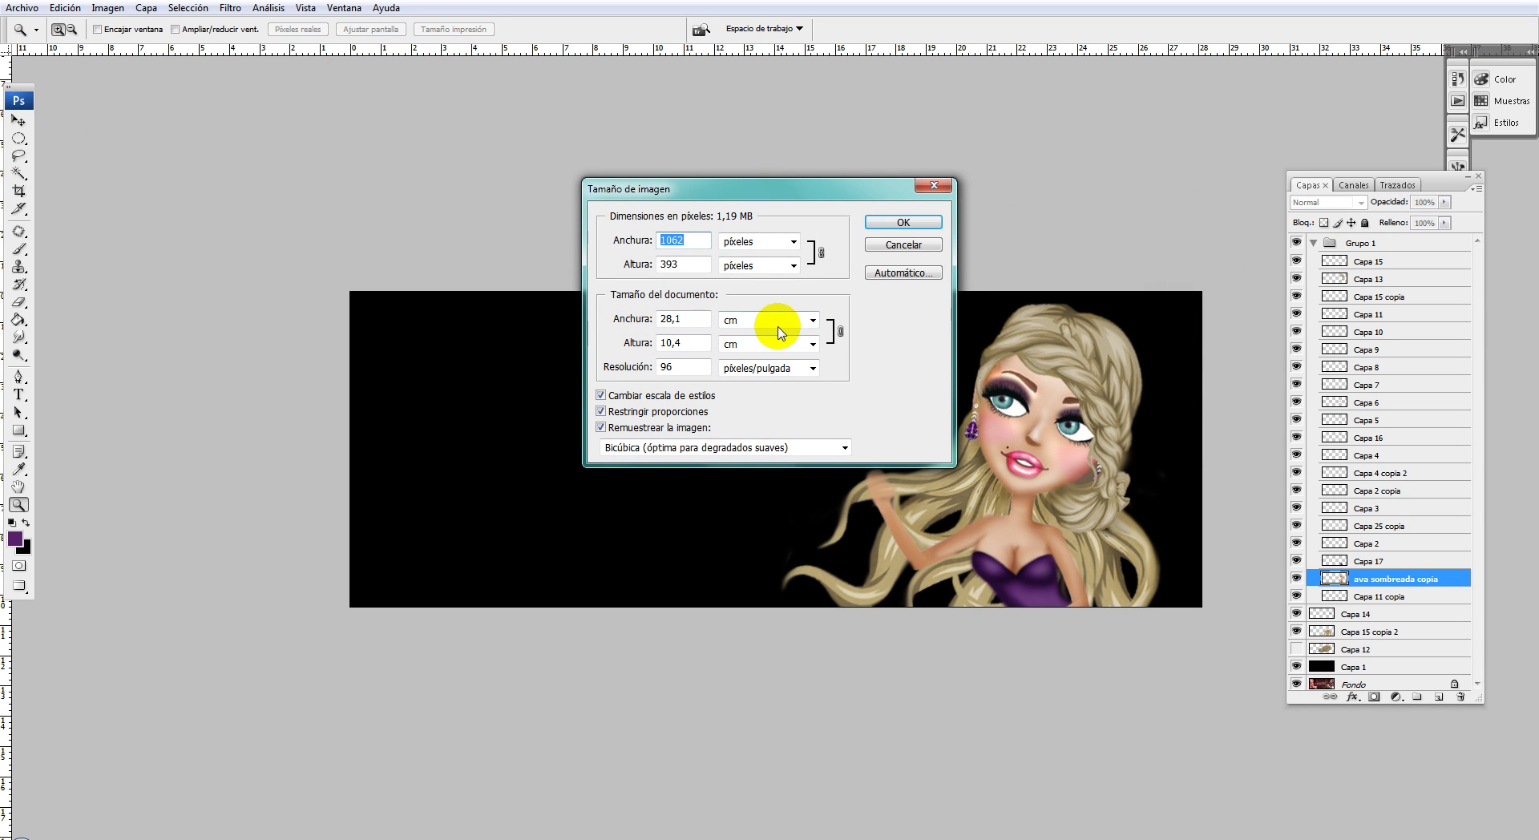
left_click(933, 186)
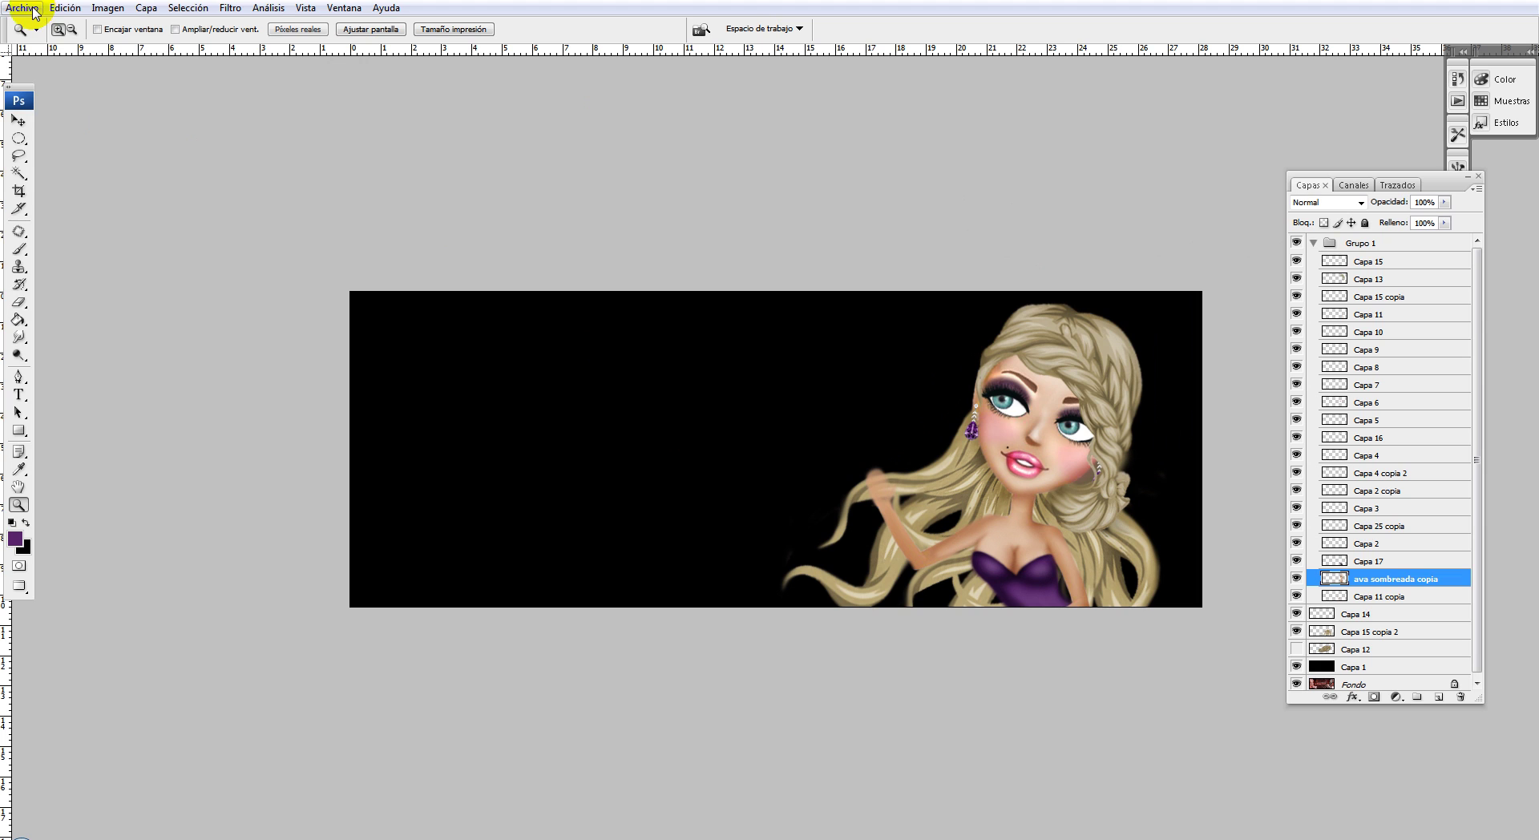
- Create a new blank document of 28,1 × 10,4 cm in centimetres
left_click(65, 8)
left_click(32, 26)
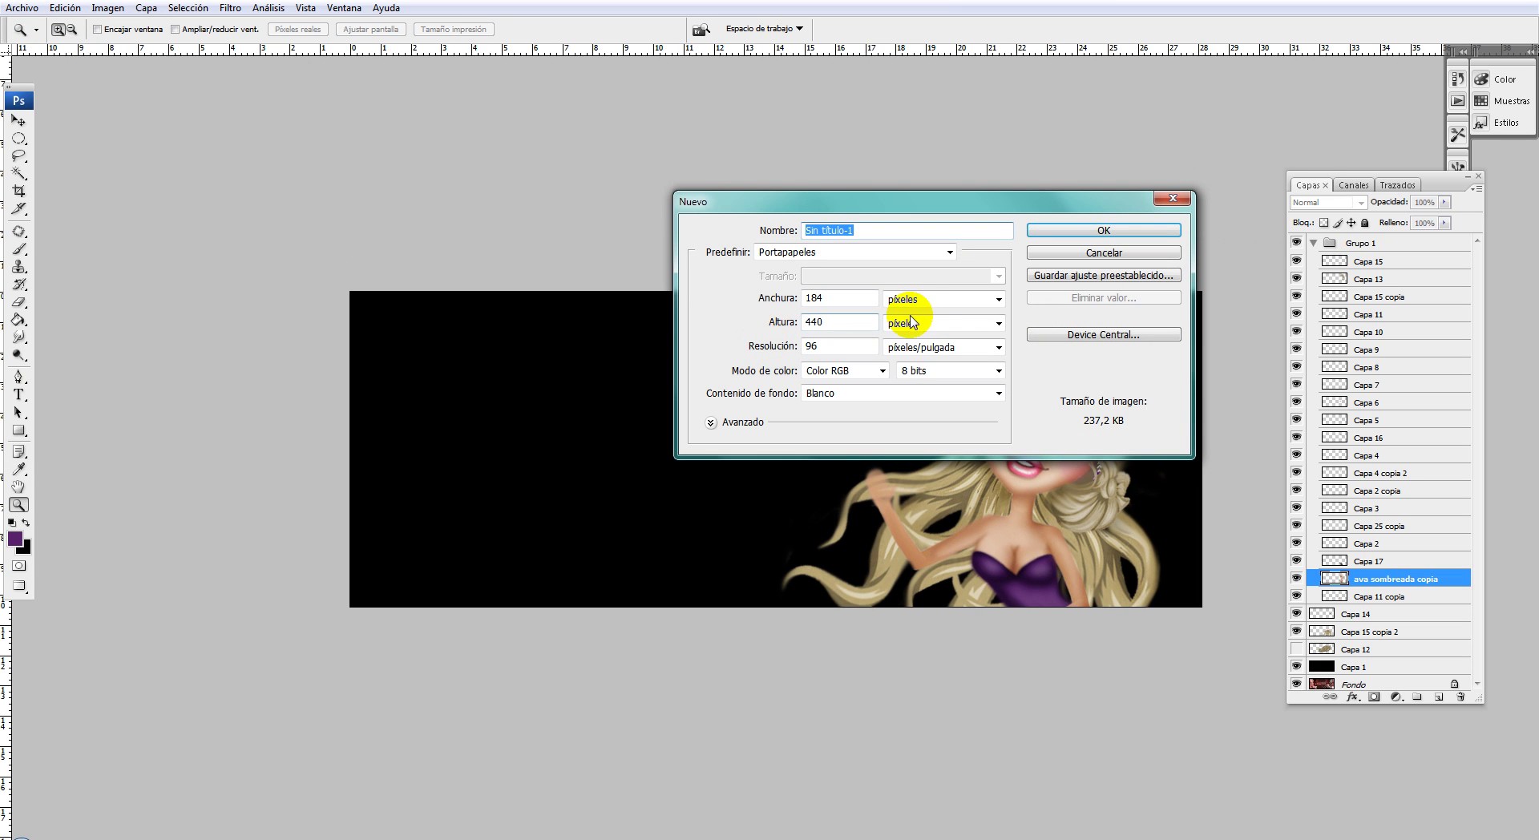
left_click(998, 299)
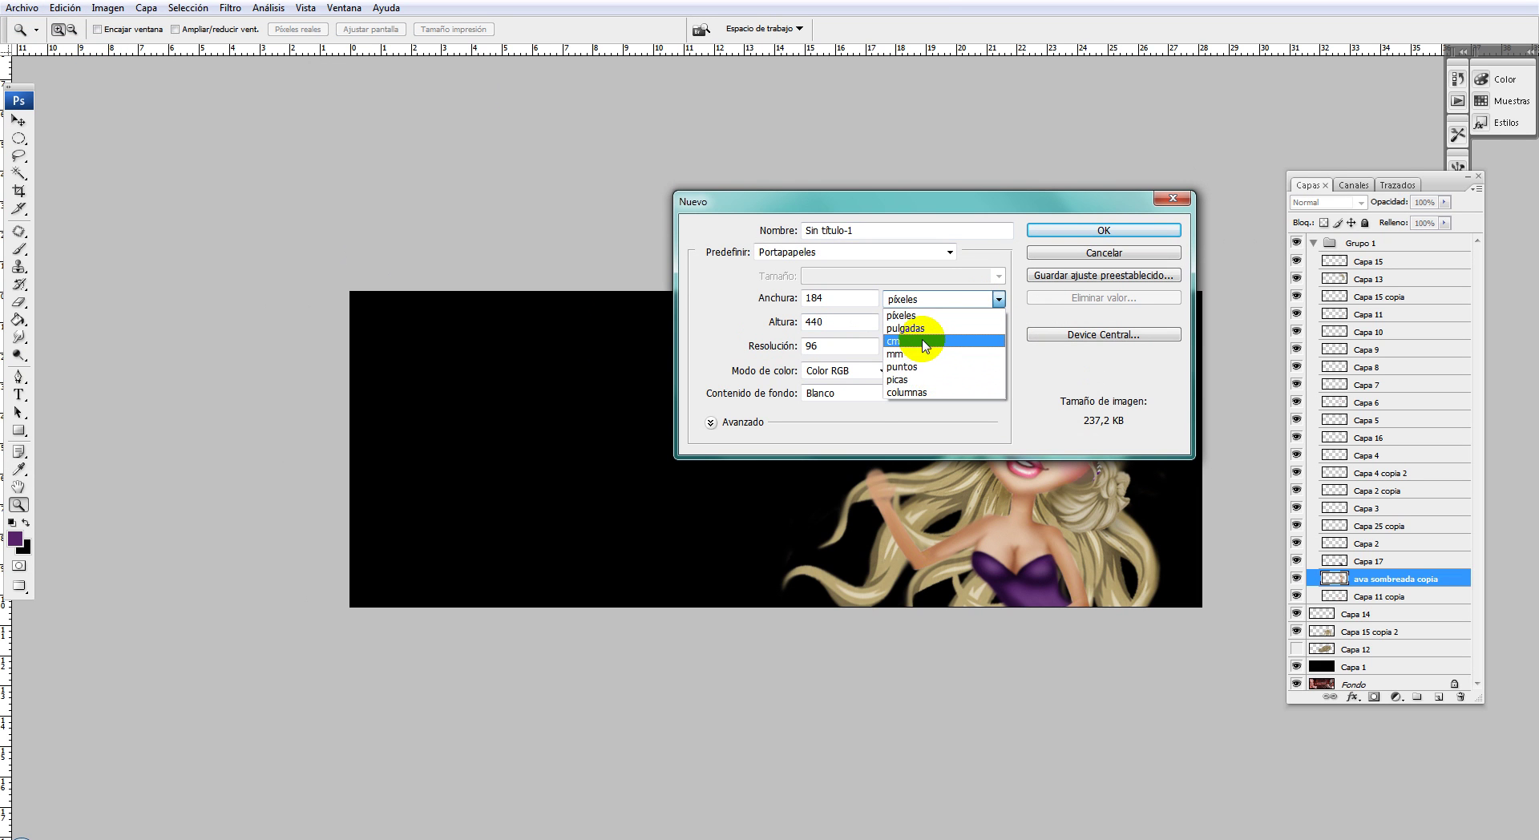
left_click(925, 342)
left_click(849, 299)
type("28,")
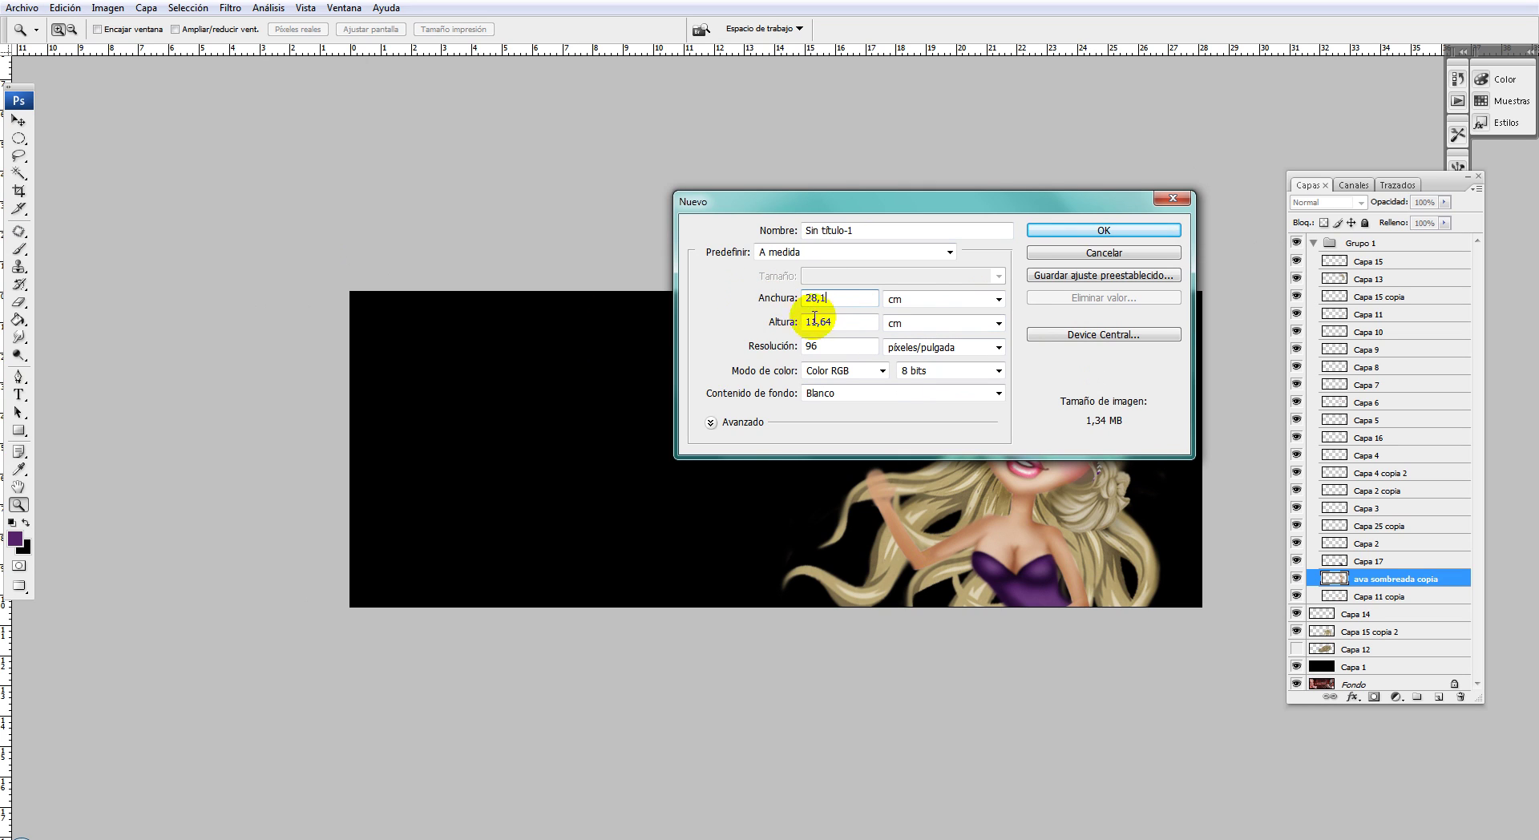
type("1")
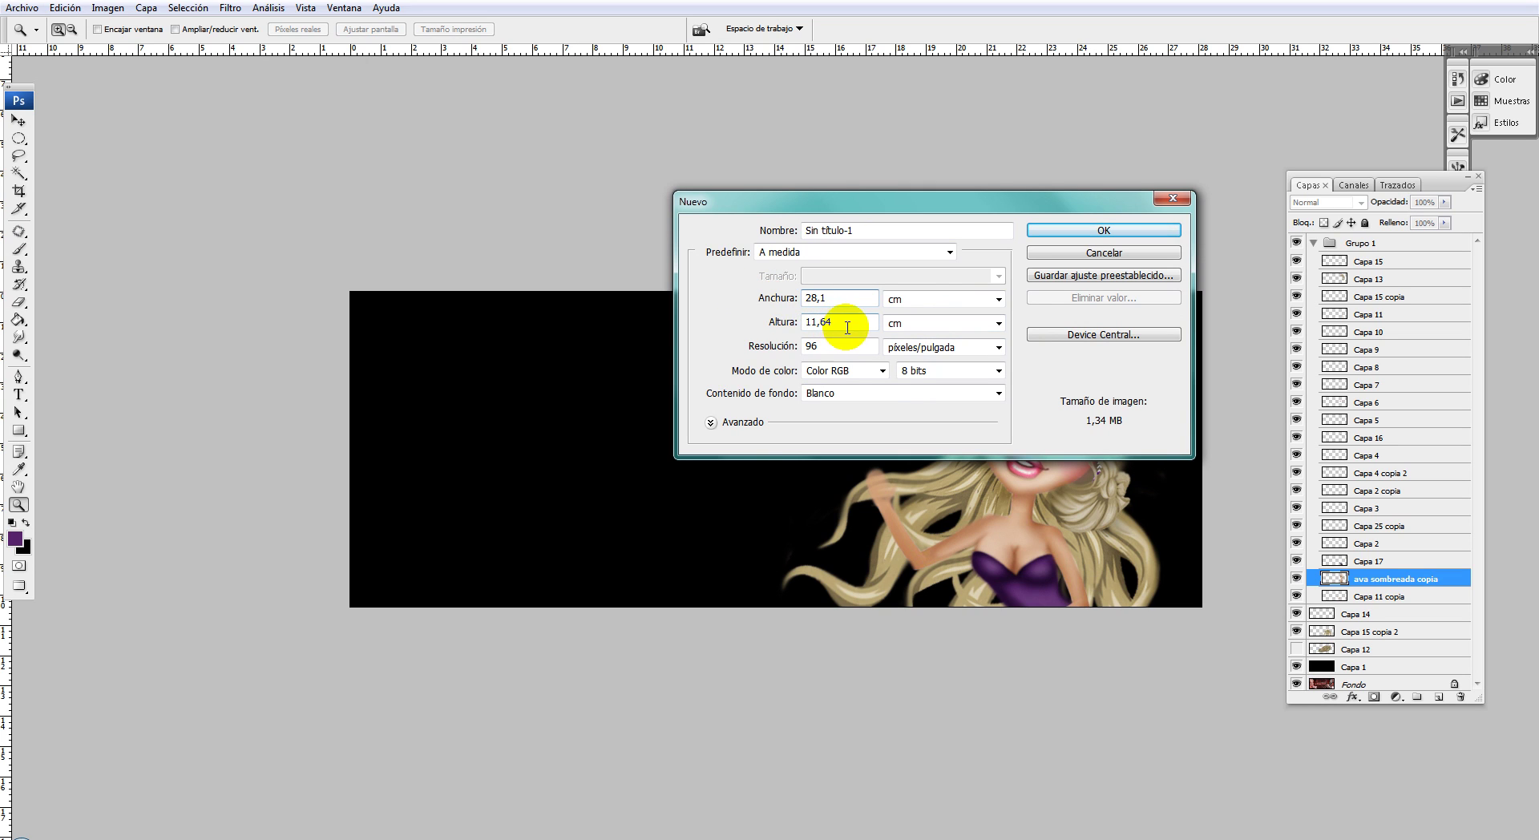
left_click_drag(848, 321, 770, 329)
type(",")
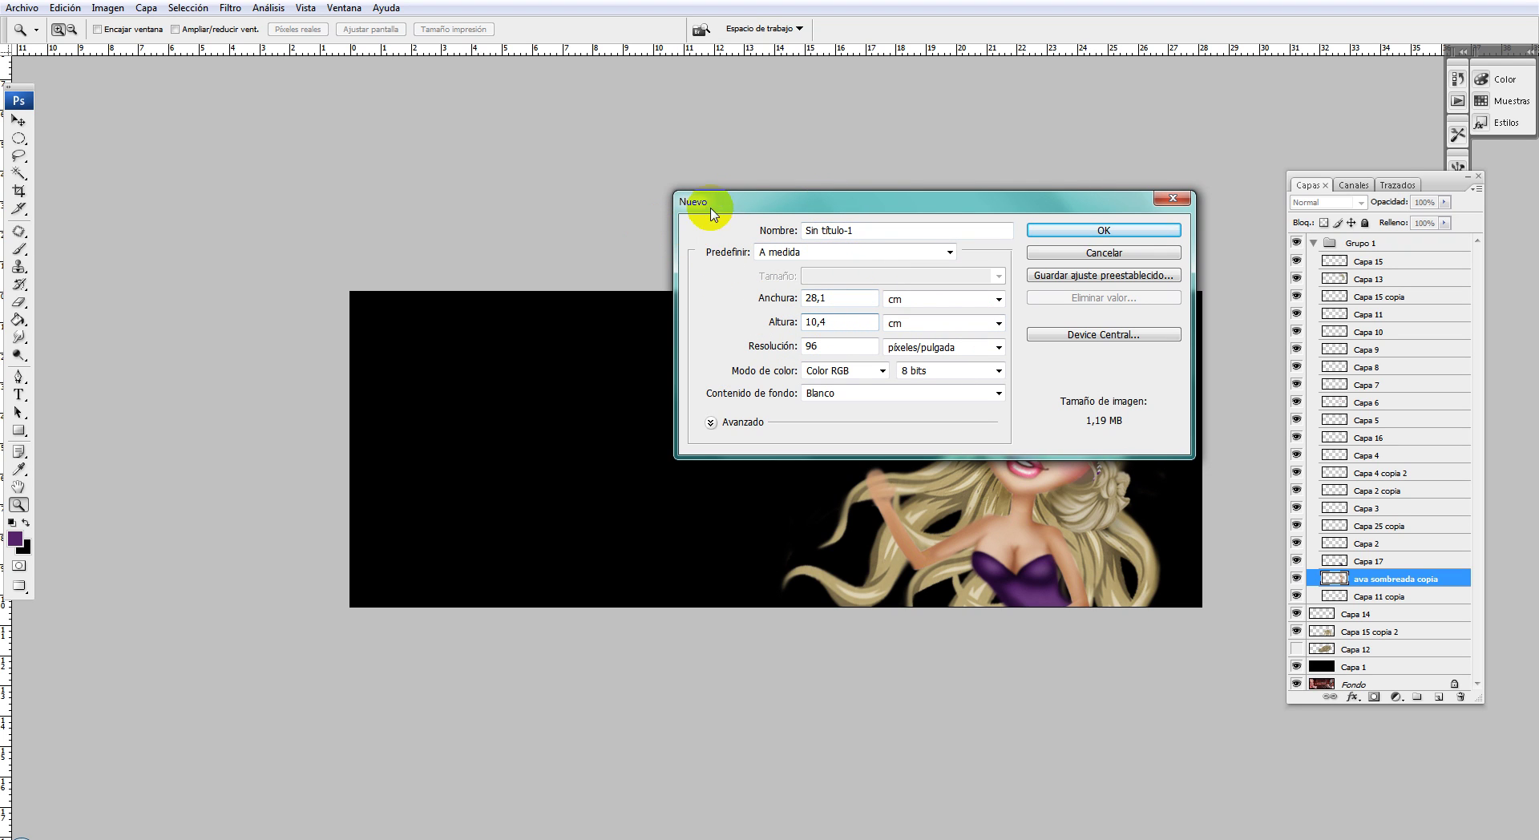
left_click(1078, 232)
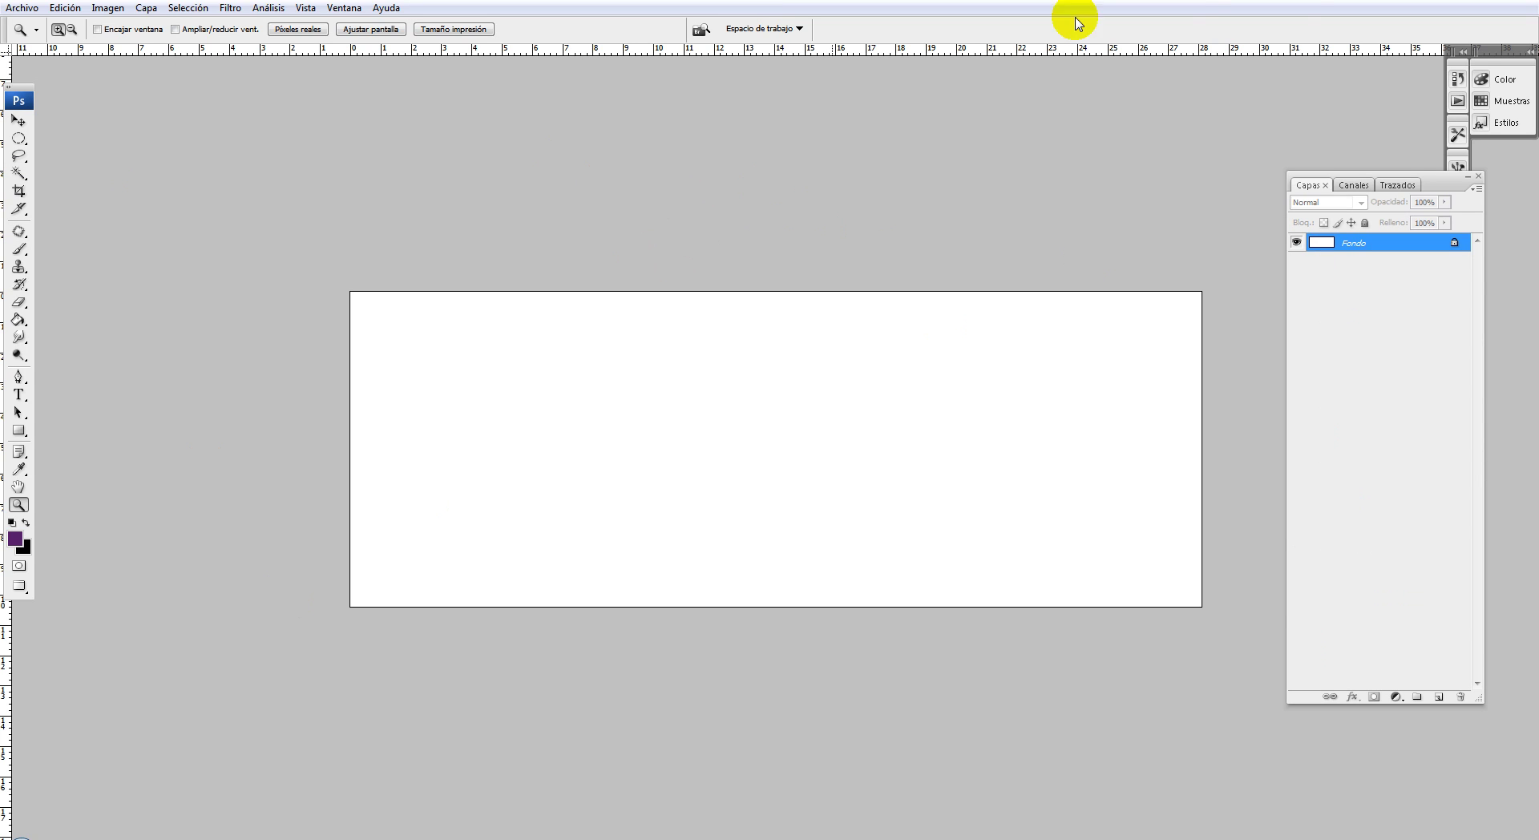
- Switch back to the portada.jpg banner and bring up Guardar como
left_click(344, 8)
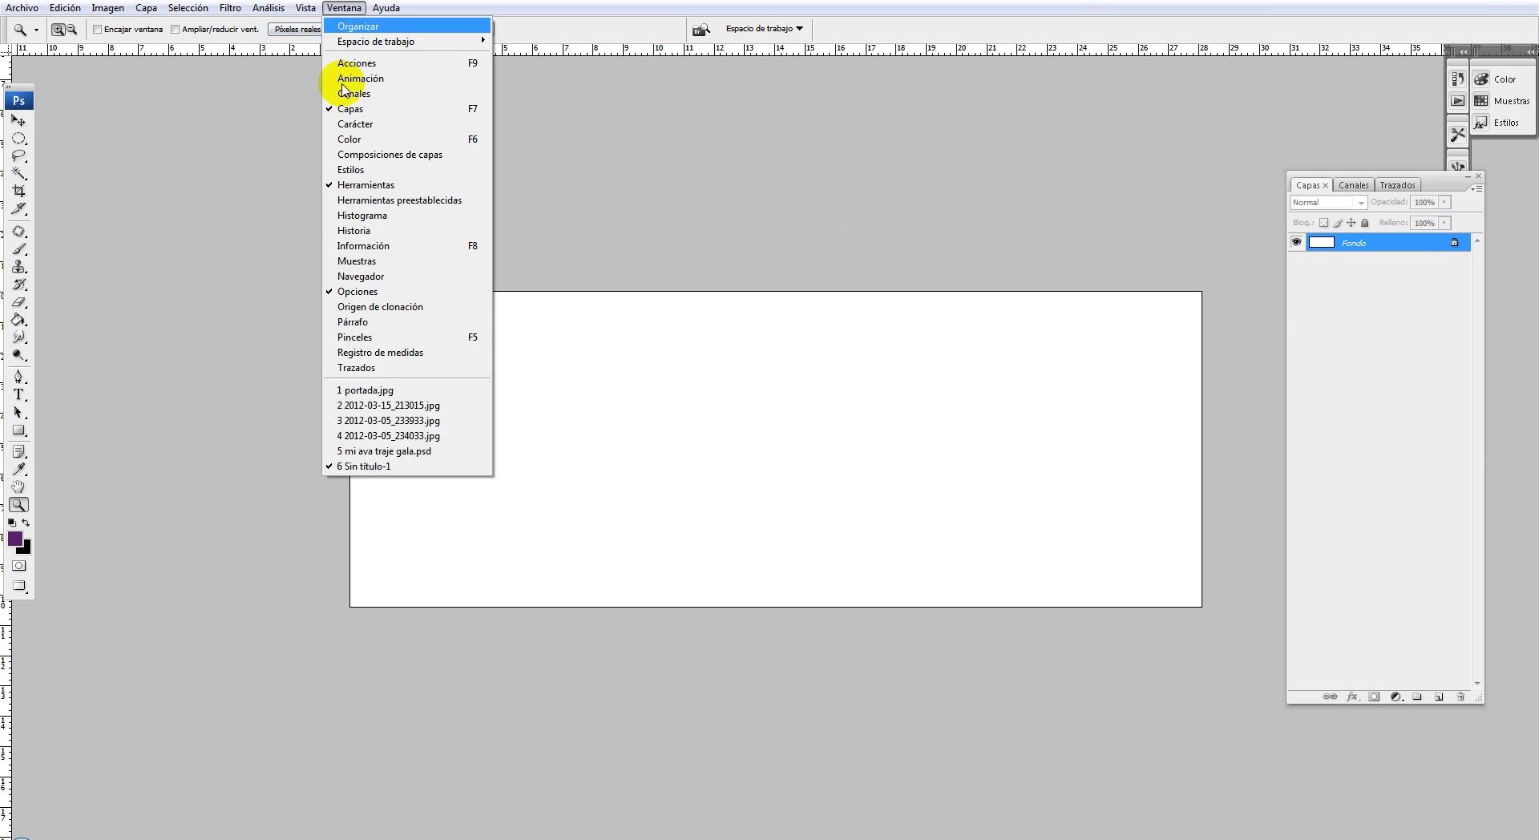
left_click(484, 389)
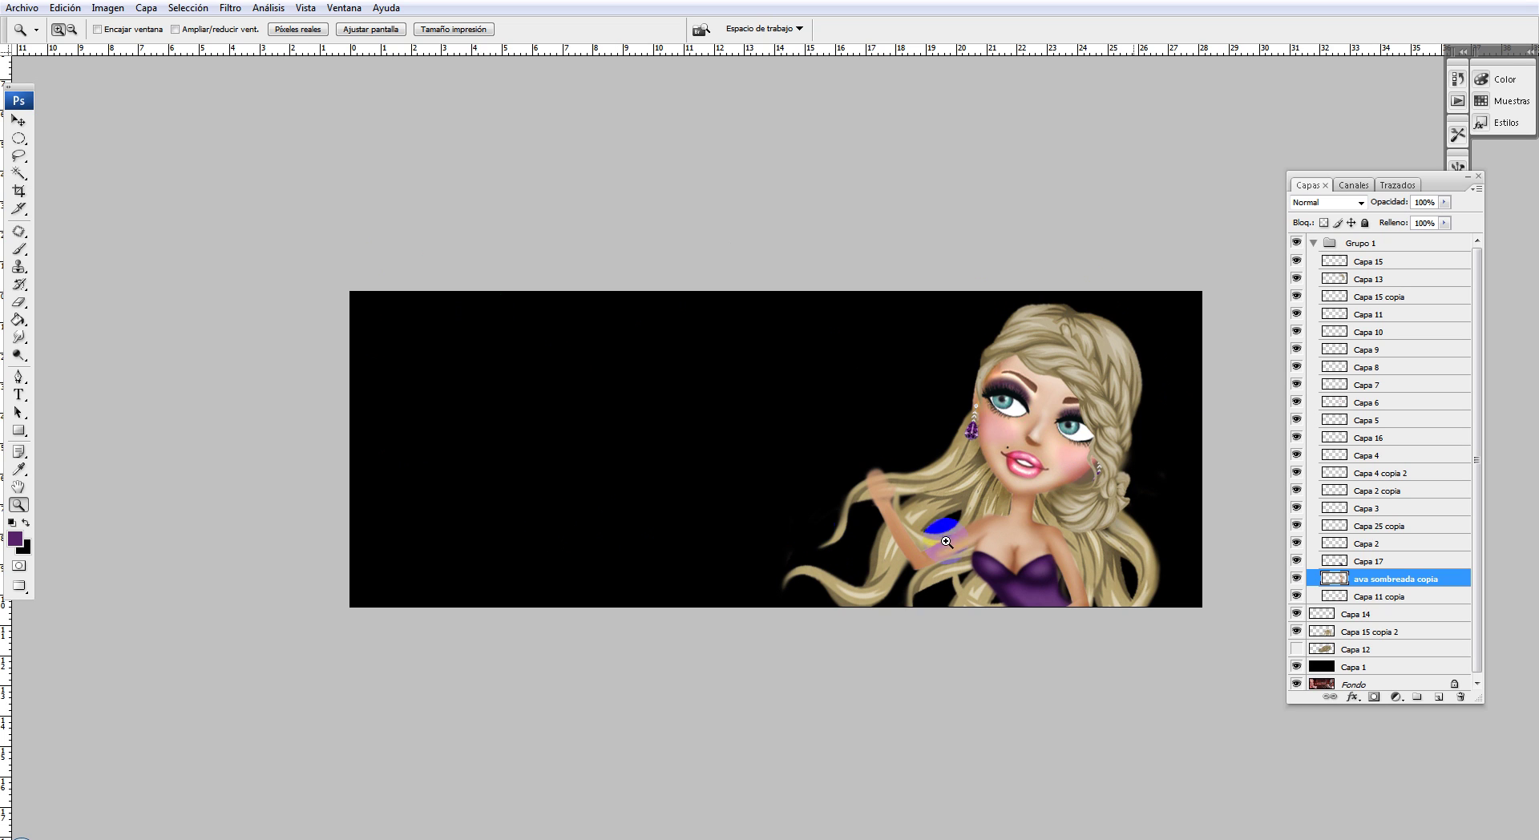
left_click(21, 8)
left_click(78, 207)
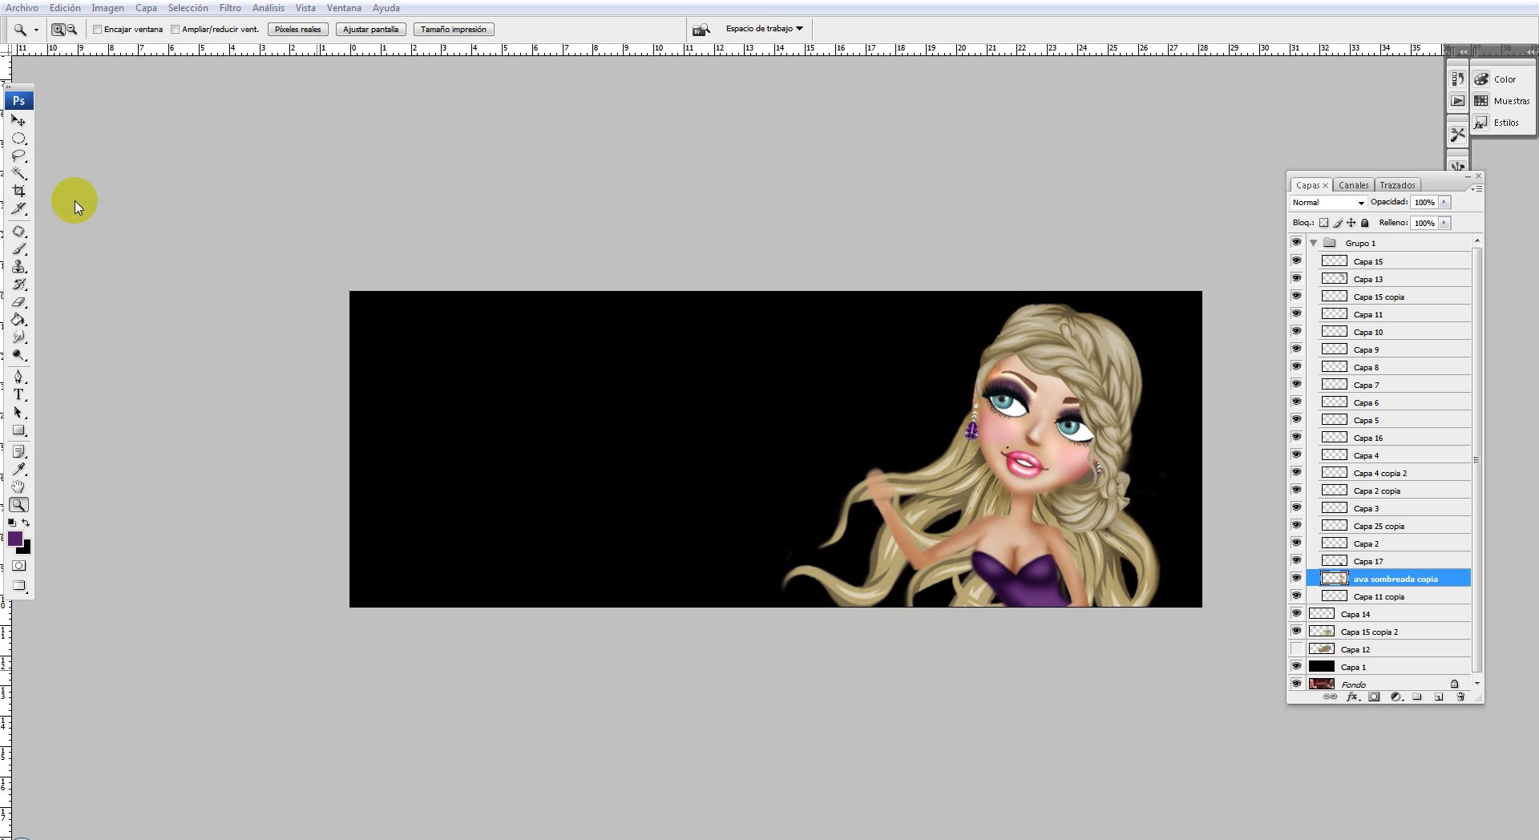
- Name the file 'portada' and keep the Photoshop (*.PSD;*.PDD) format
type("portada")
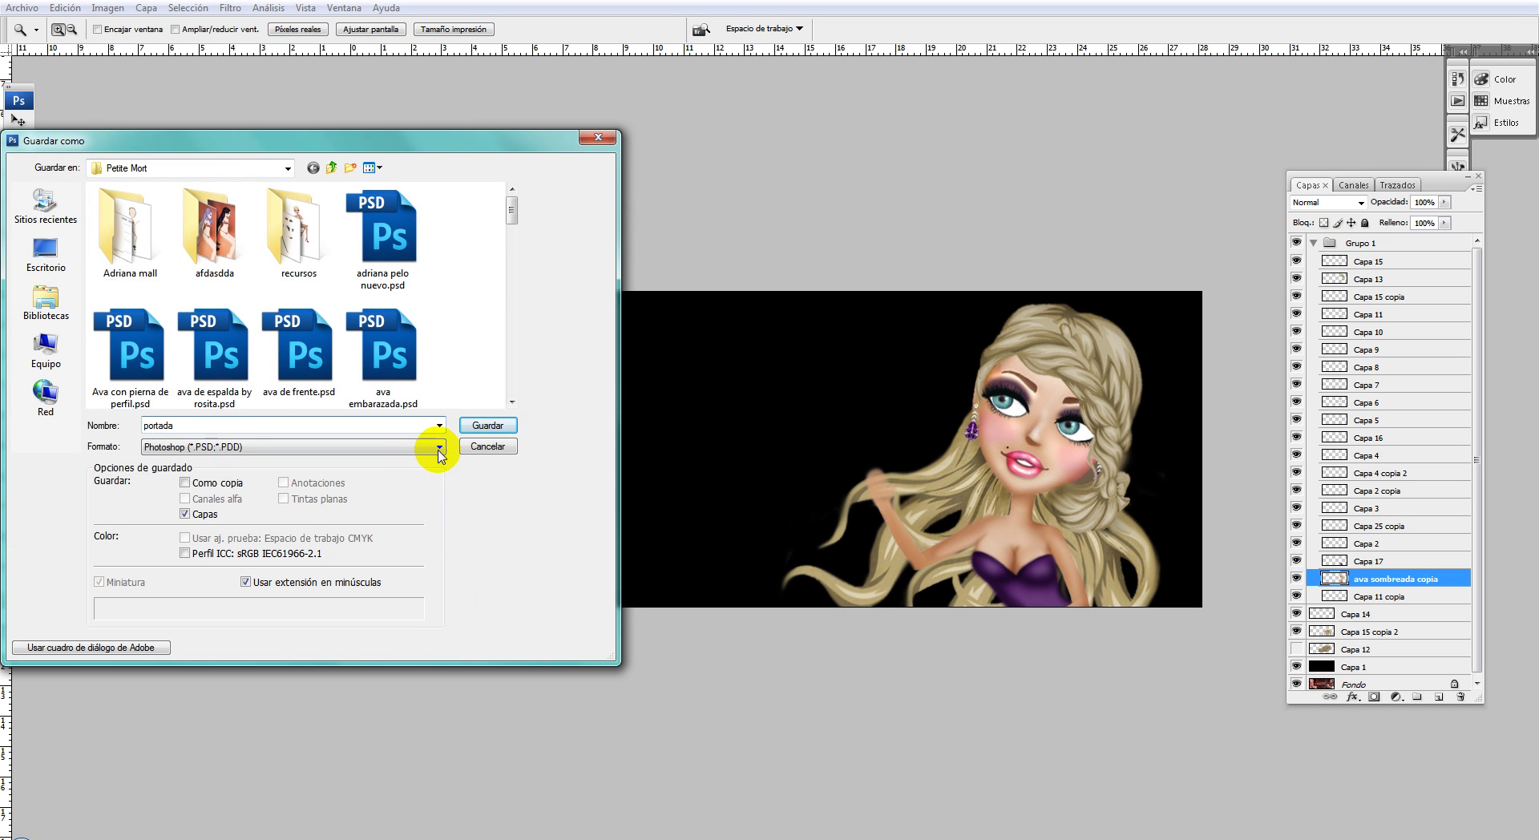
left_click(439, 446)
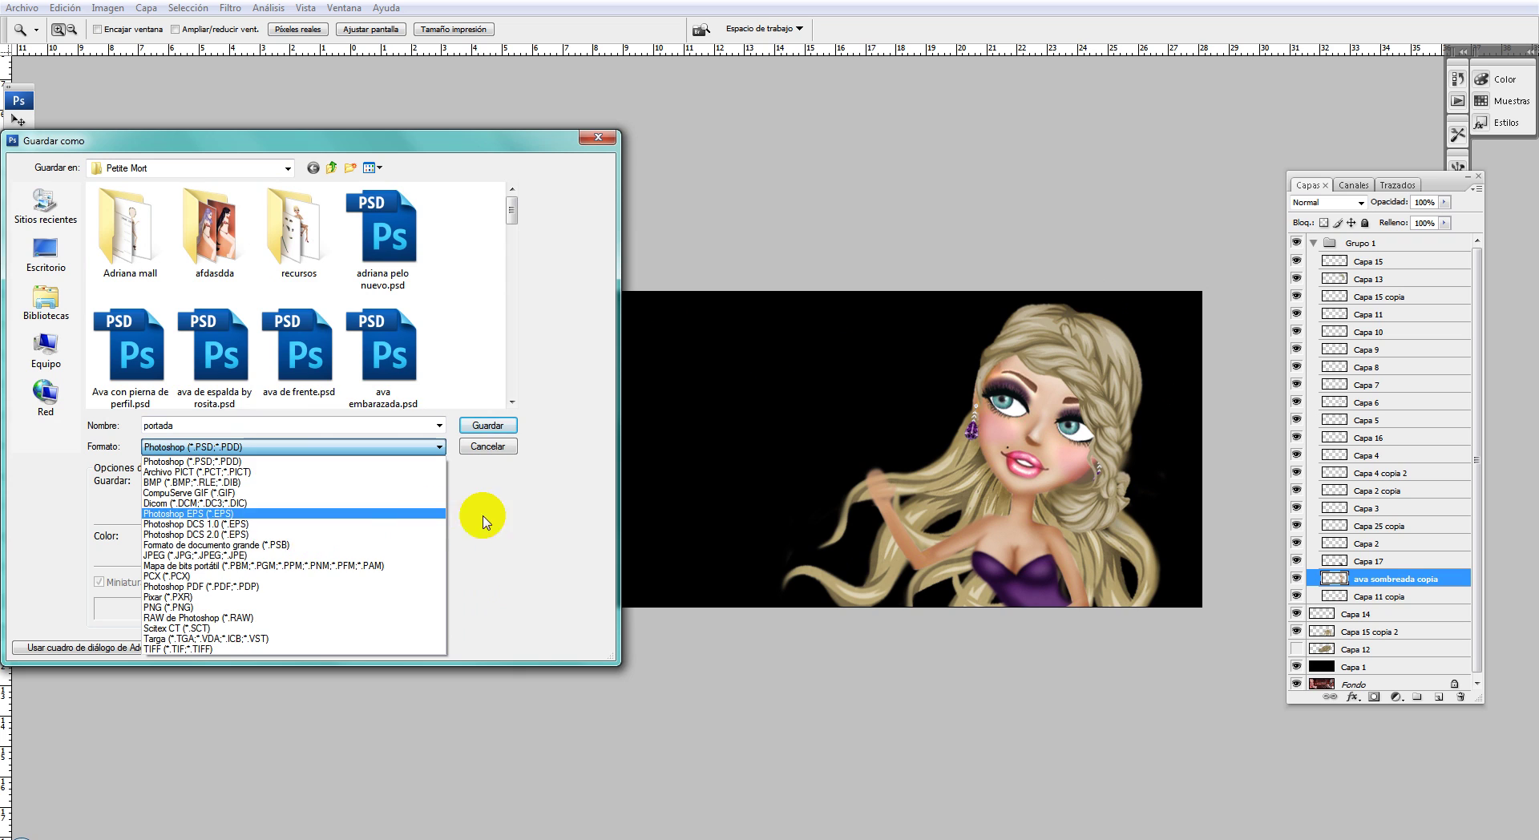
left_click(513, 510)
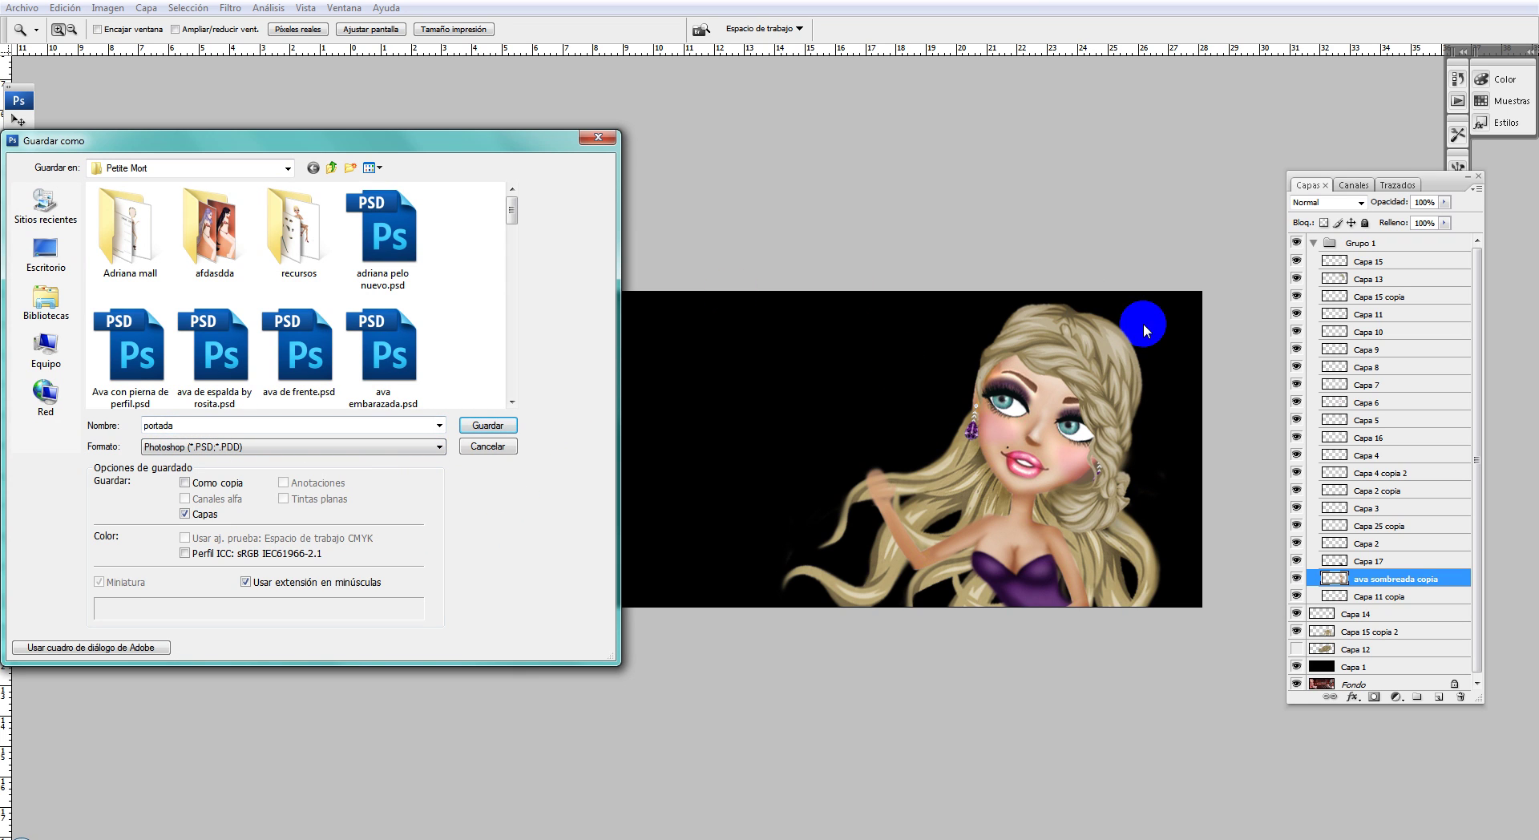
left_click(443, 456)
left_click(212, 456)
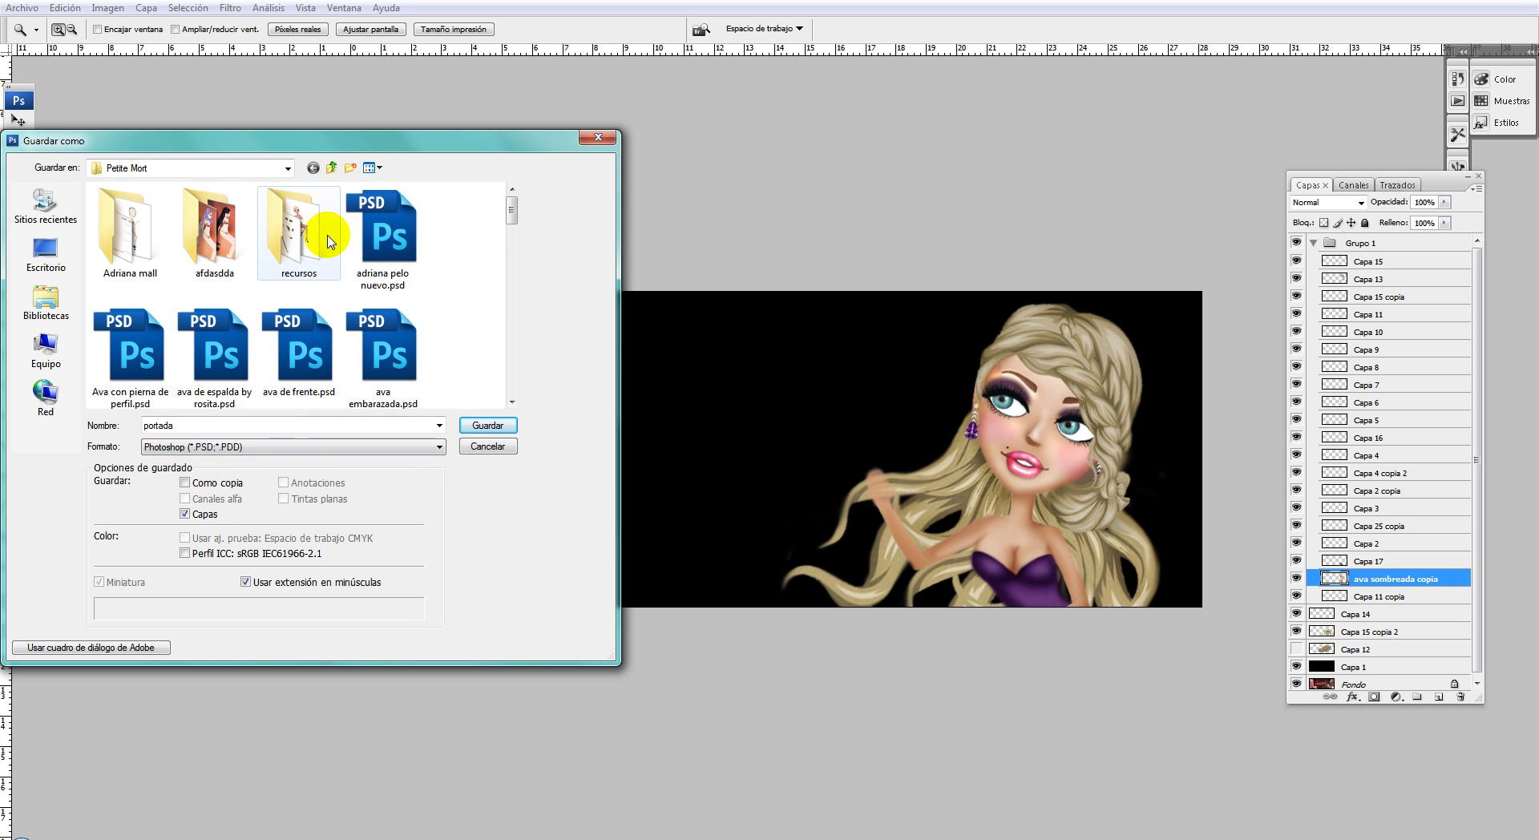
left_click_drag(513, 223, 518, 256)
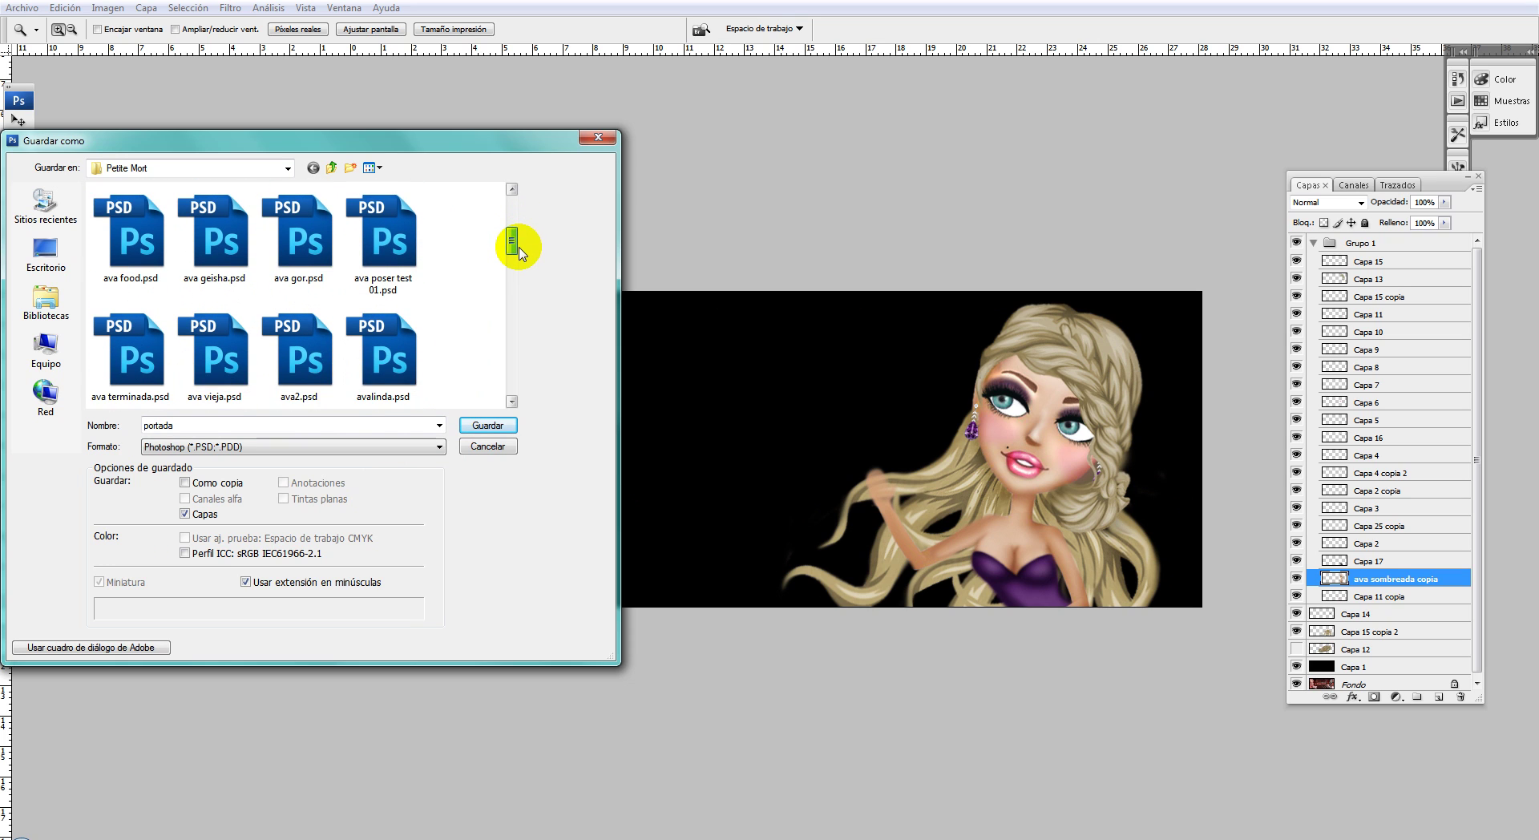
left_click(439, 447)
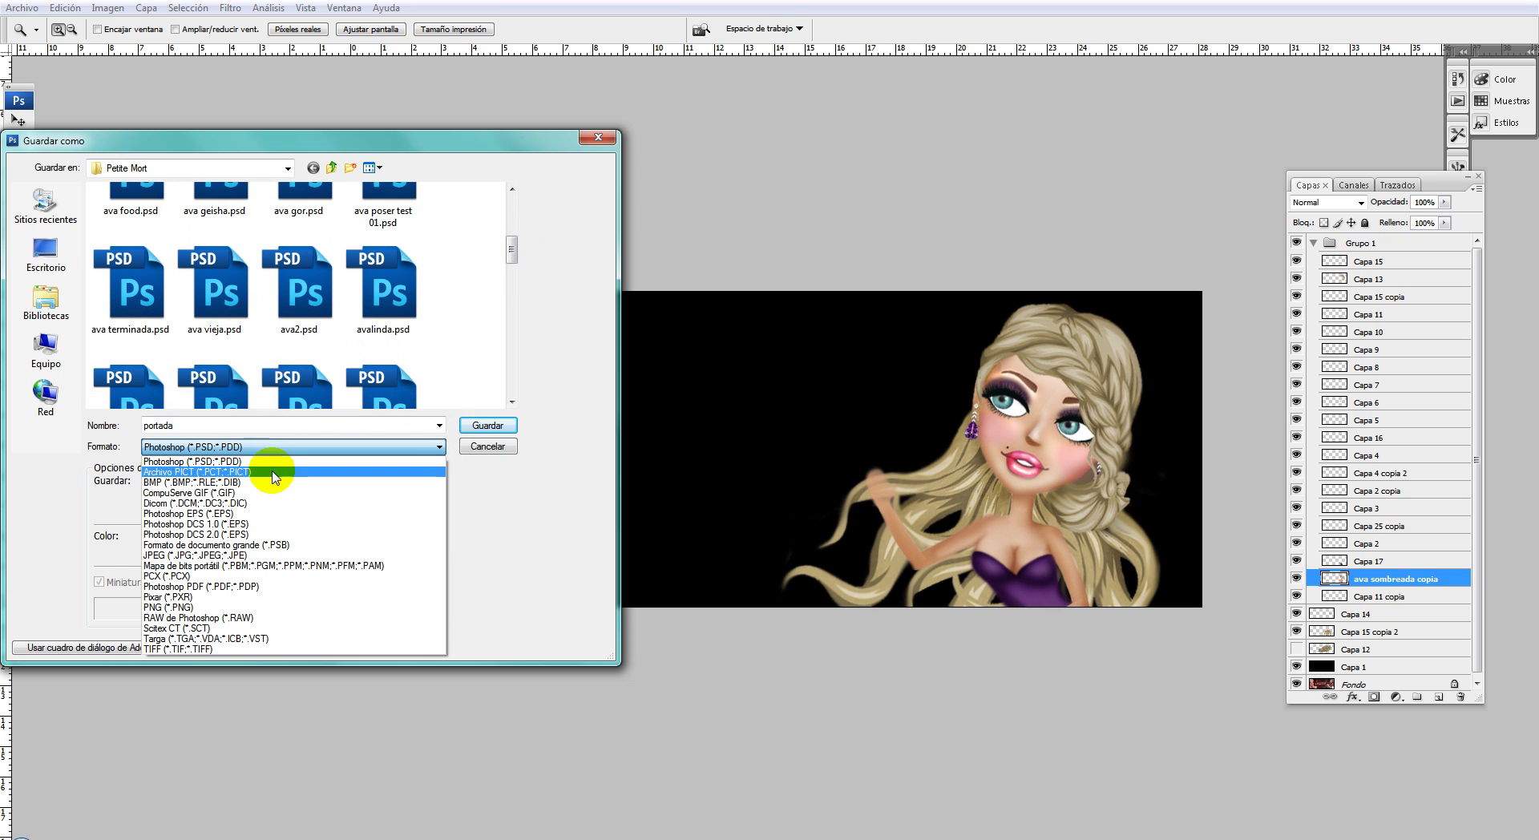
left_click(440, 446)
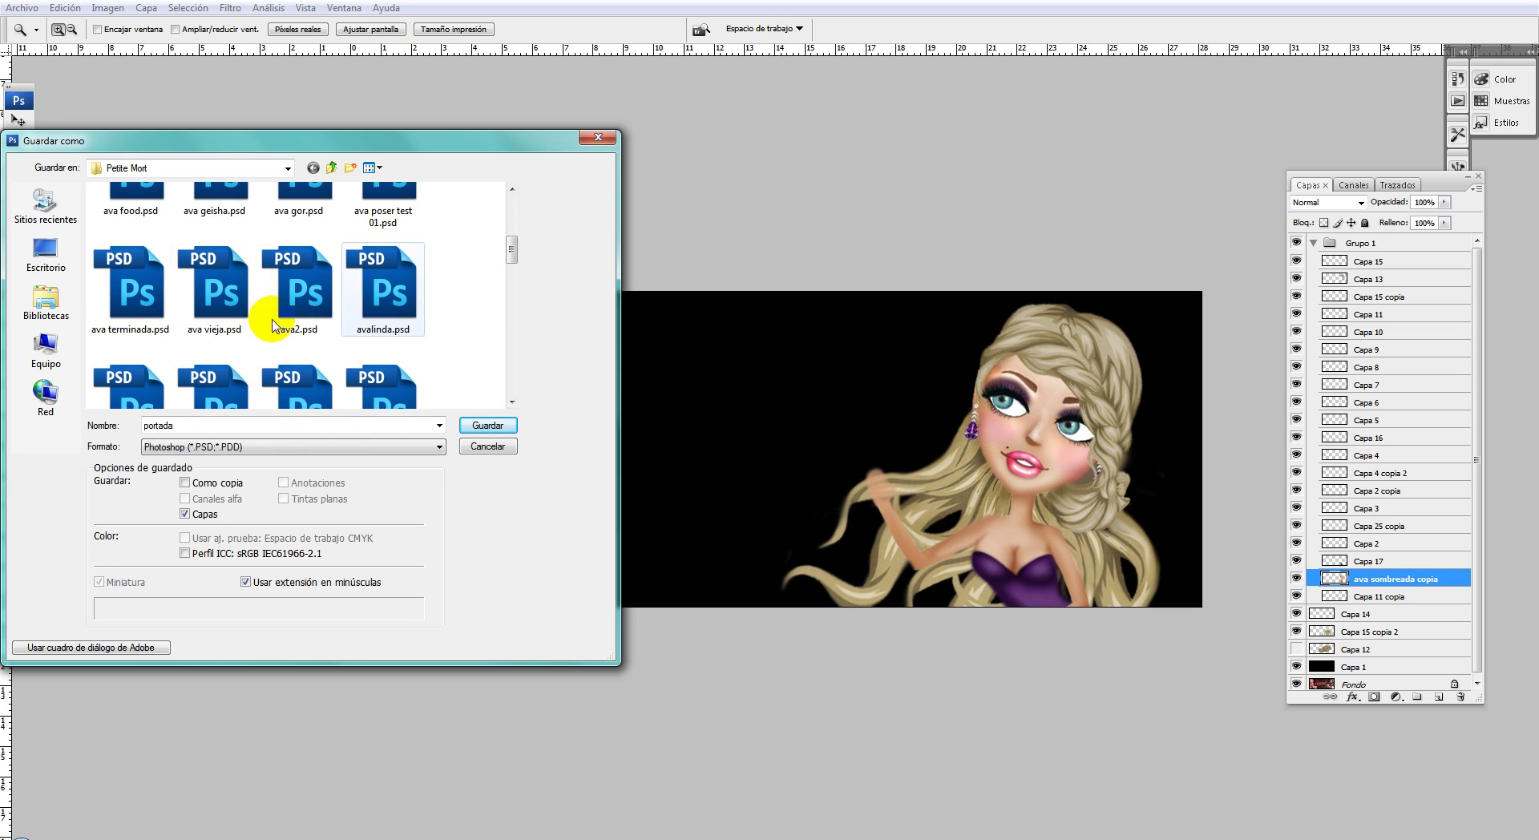
left_click(933, 378)
- Close the save dialog and click around the banner canvas with the Zoom tool
left_click(598, 137)
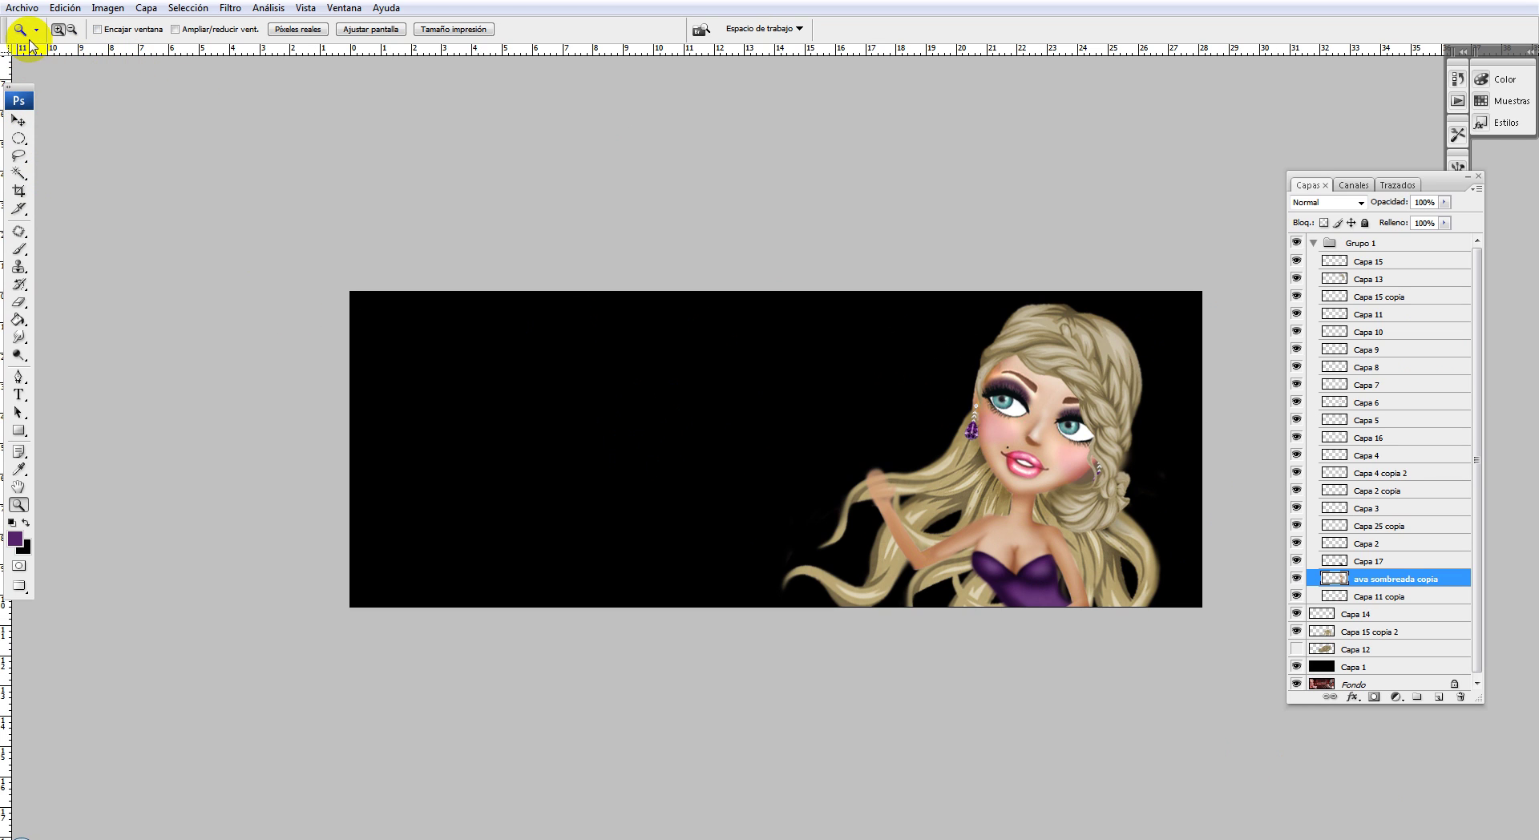
left_click_drag(893, 344, 1207, 440)
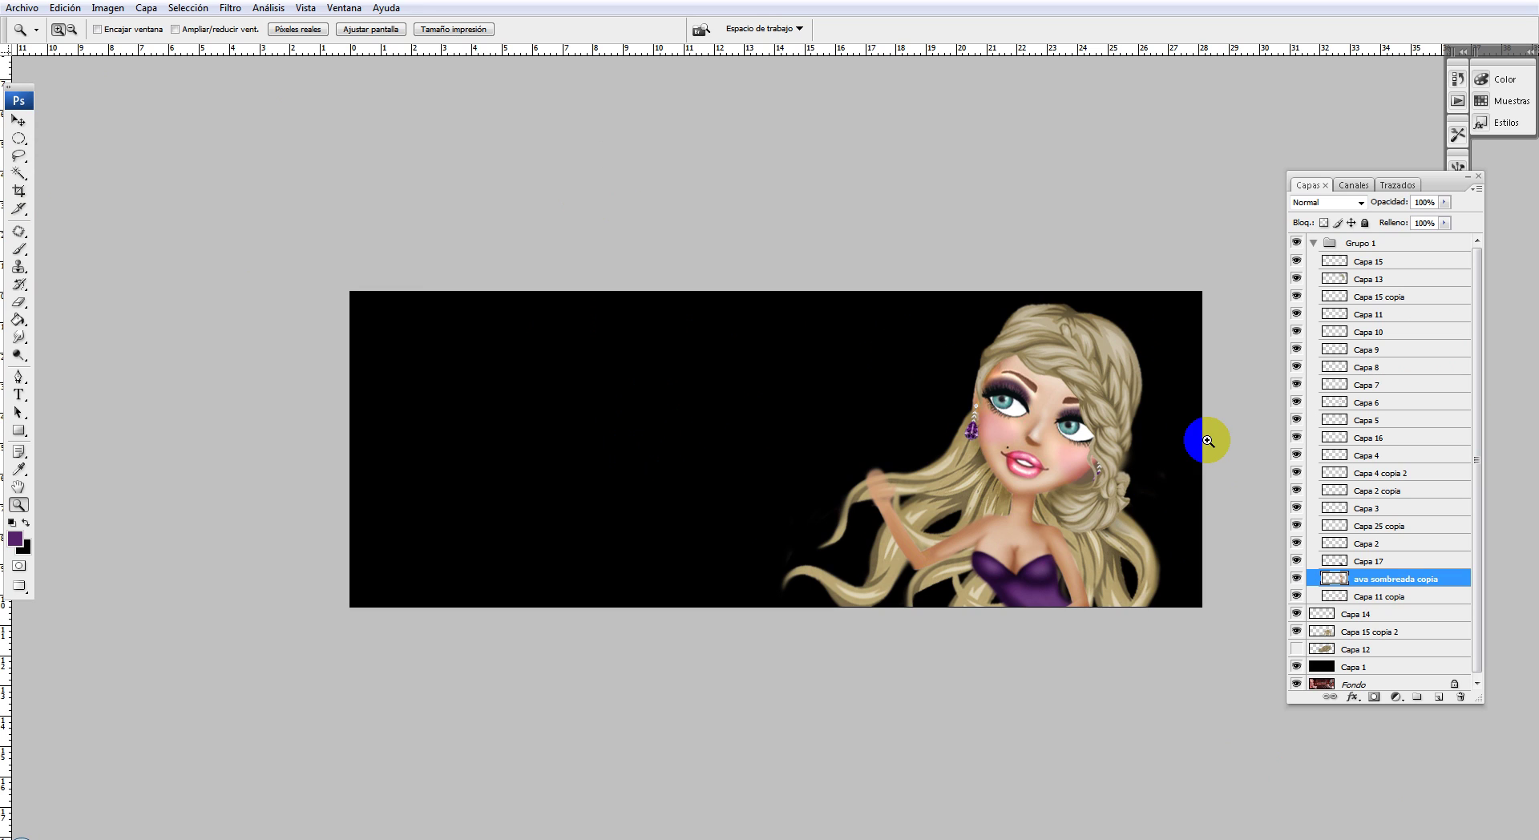
left_click(408, 328)
left_click(904, 295)
left_click(992, 410)
left_click(1134, 571)
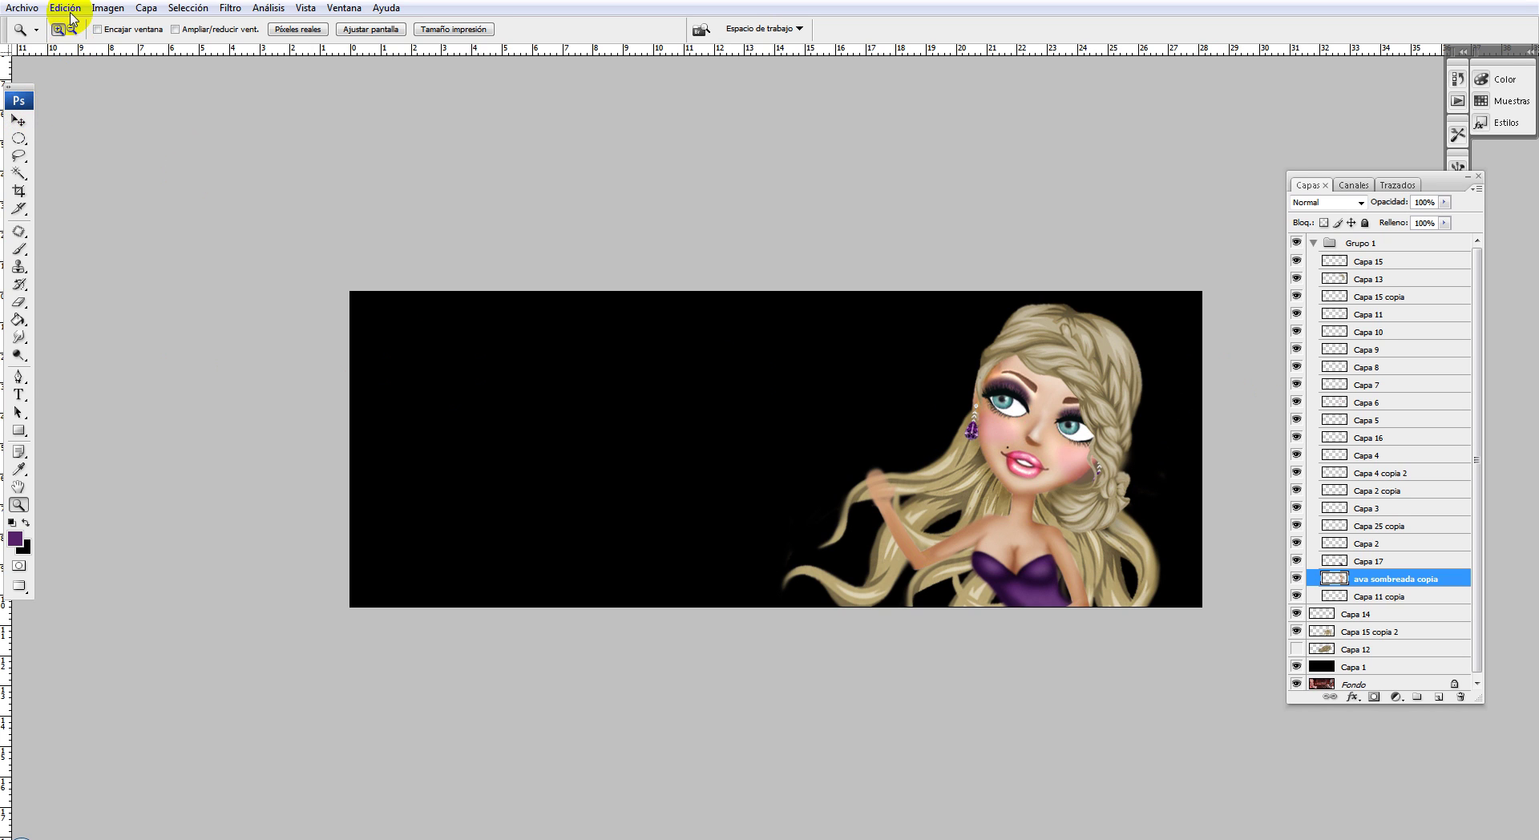
- Create a second white document of 28,1 × 10,4 cm at 96 ppi
left_click(102, 10)
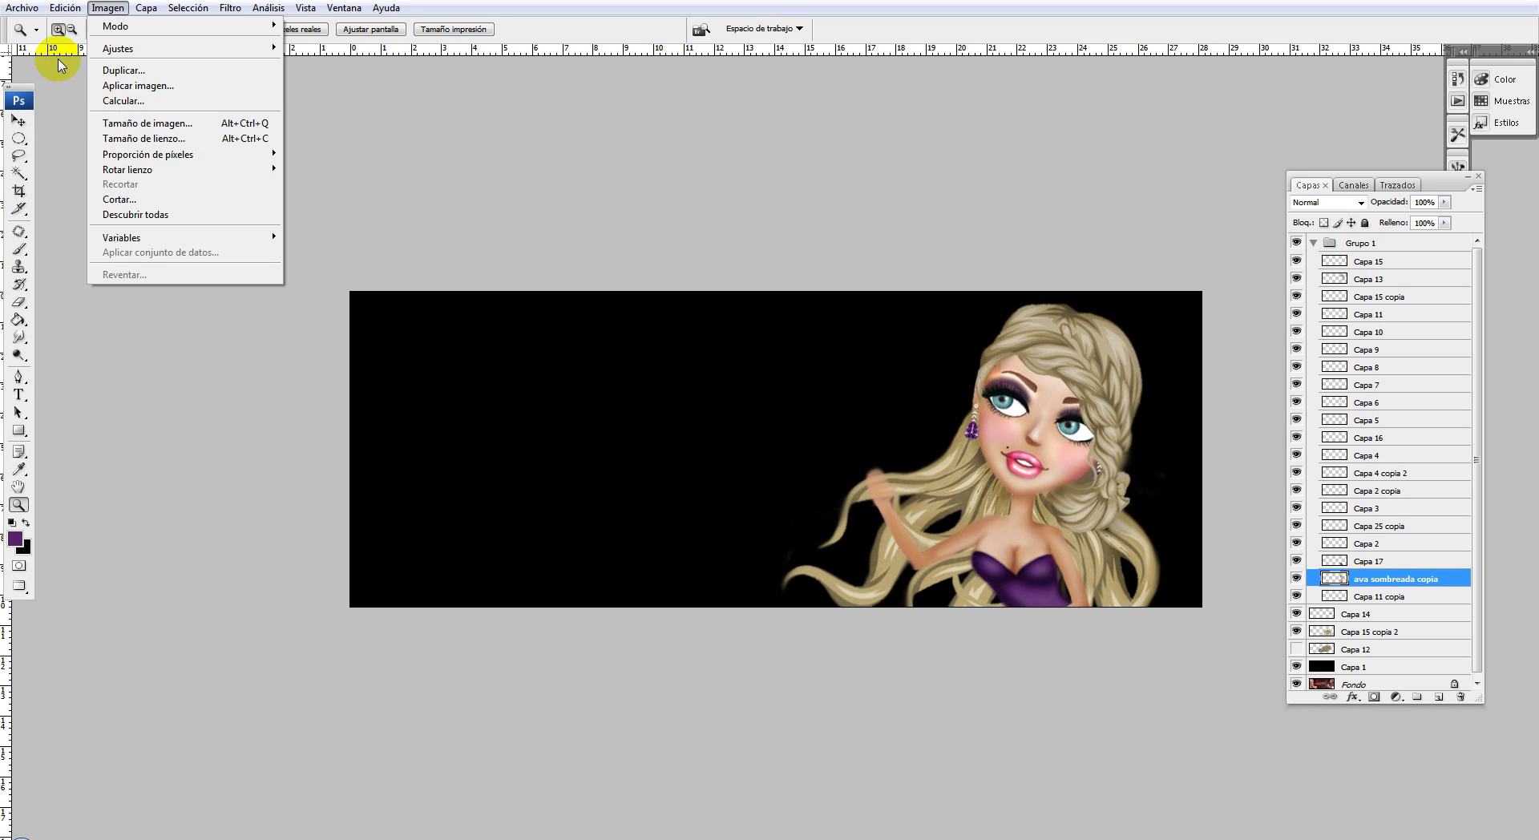
left_click(36, 26)
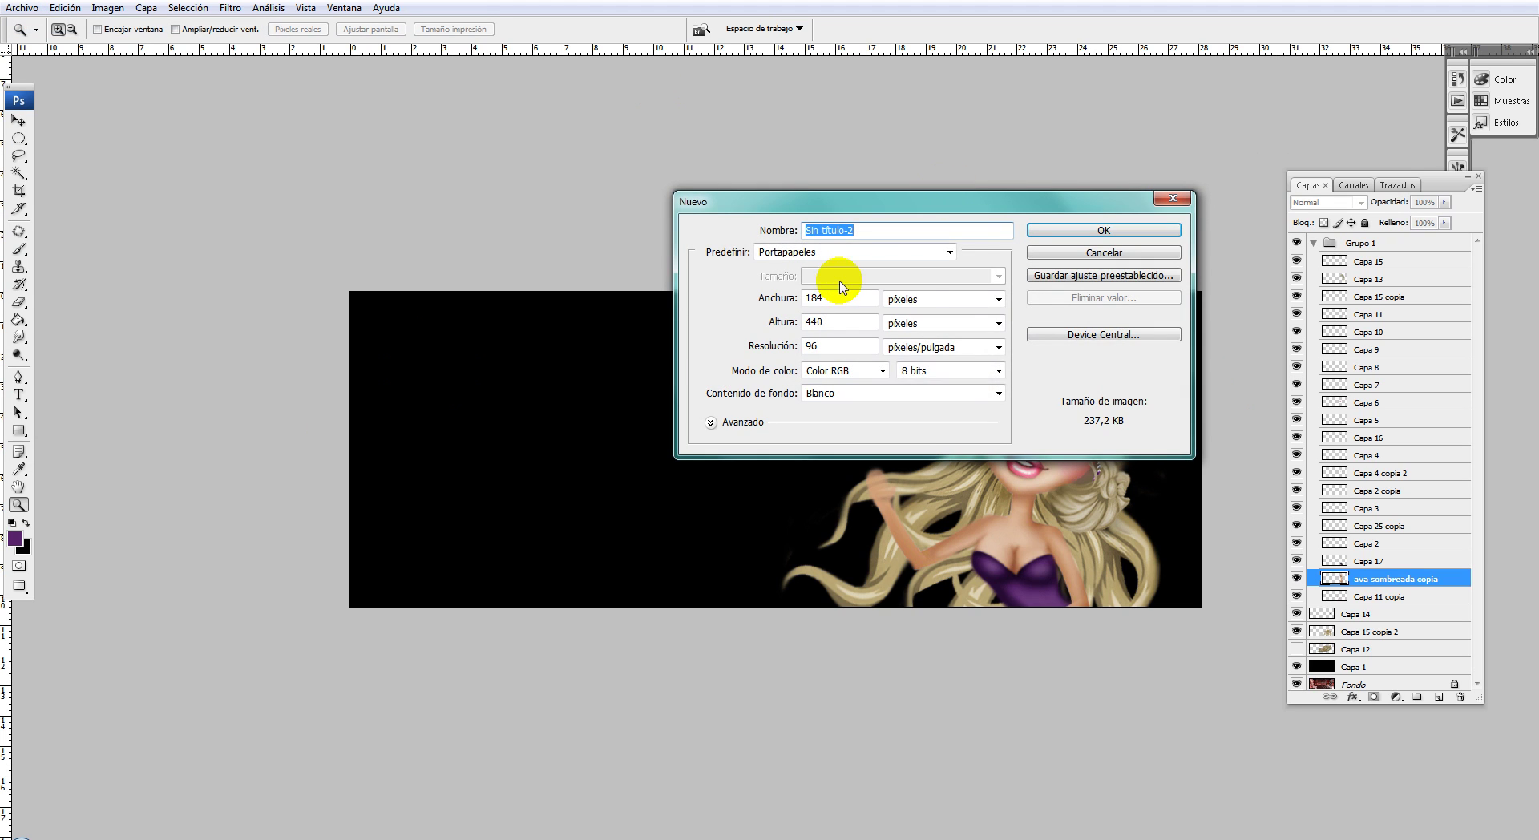
left_click(998, 299)
left_click(922, 330)
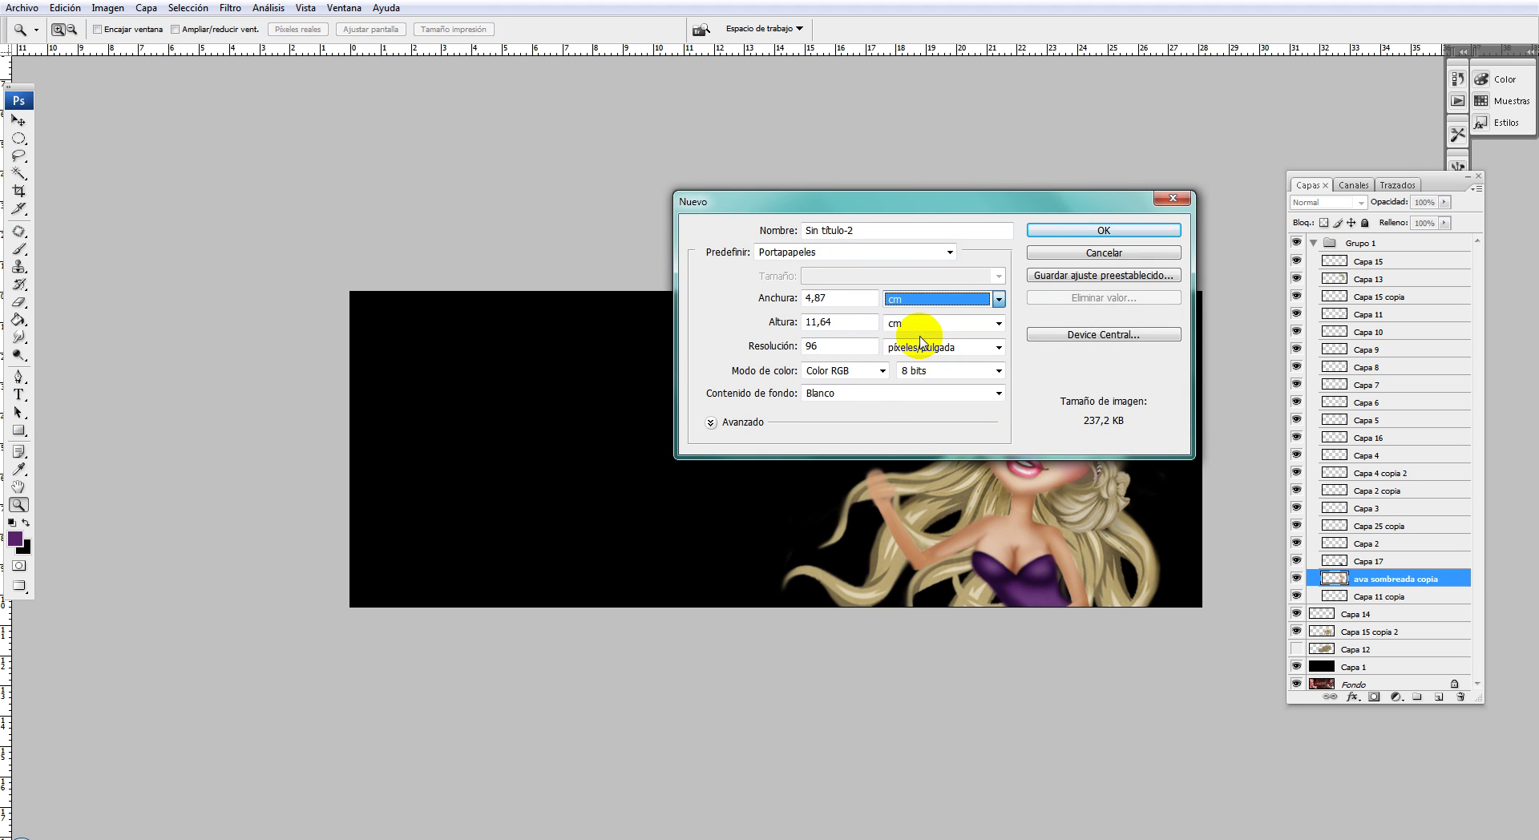
left_click(771, 302)
left_click(875, 296)
type("28")
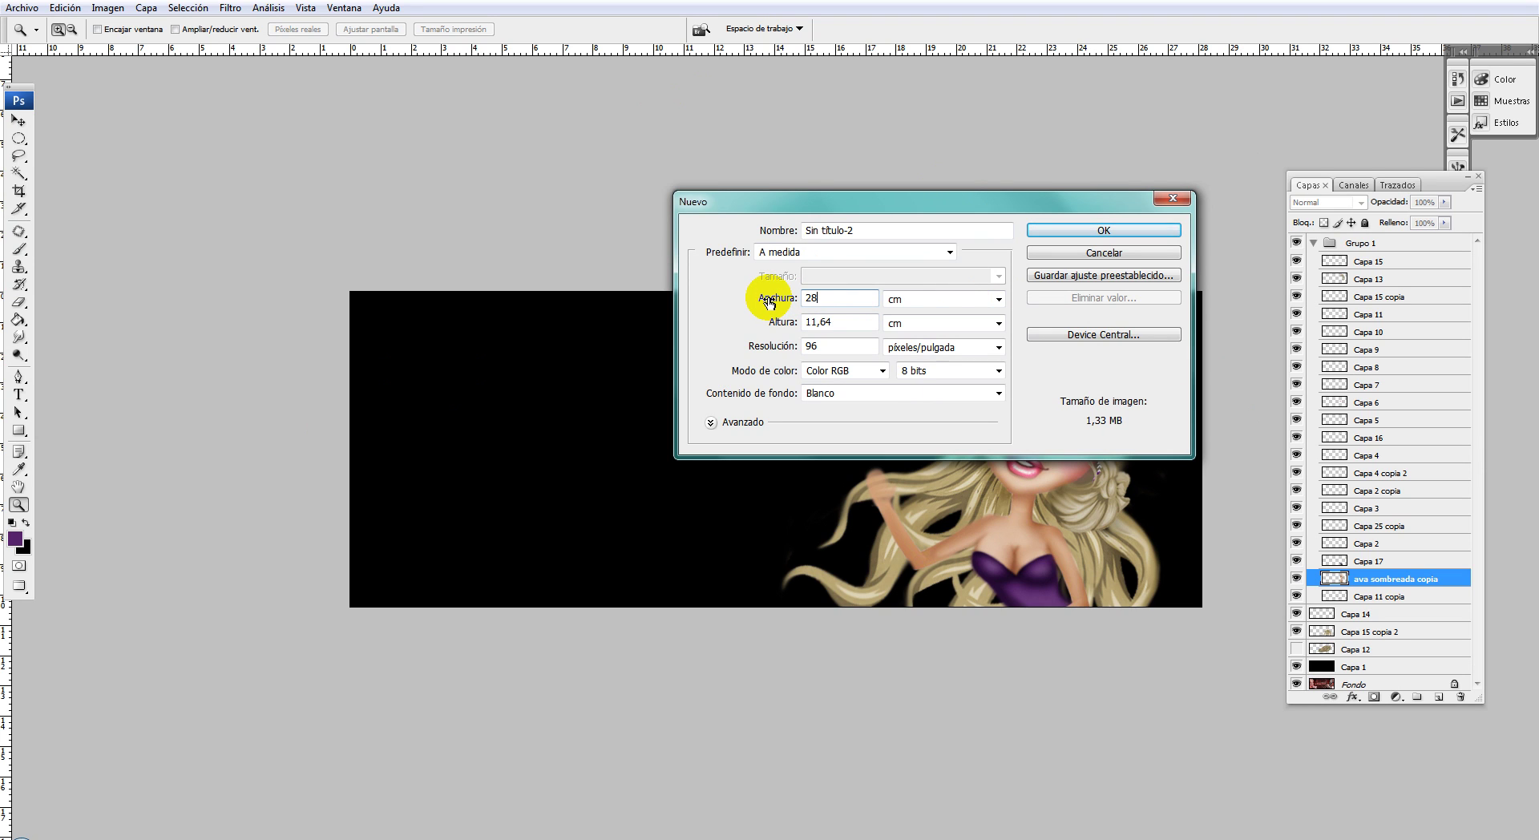
type(",1")
key("Tab")
key("Tab")
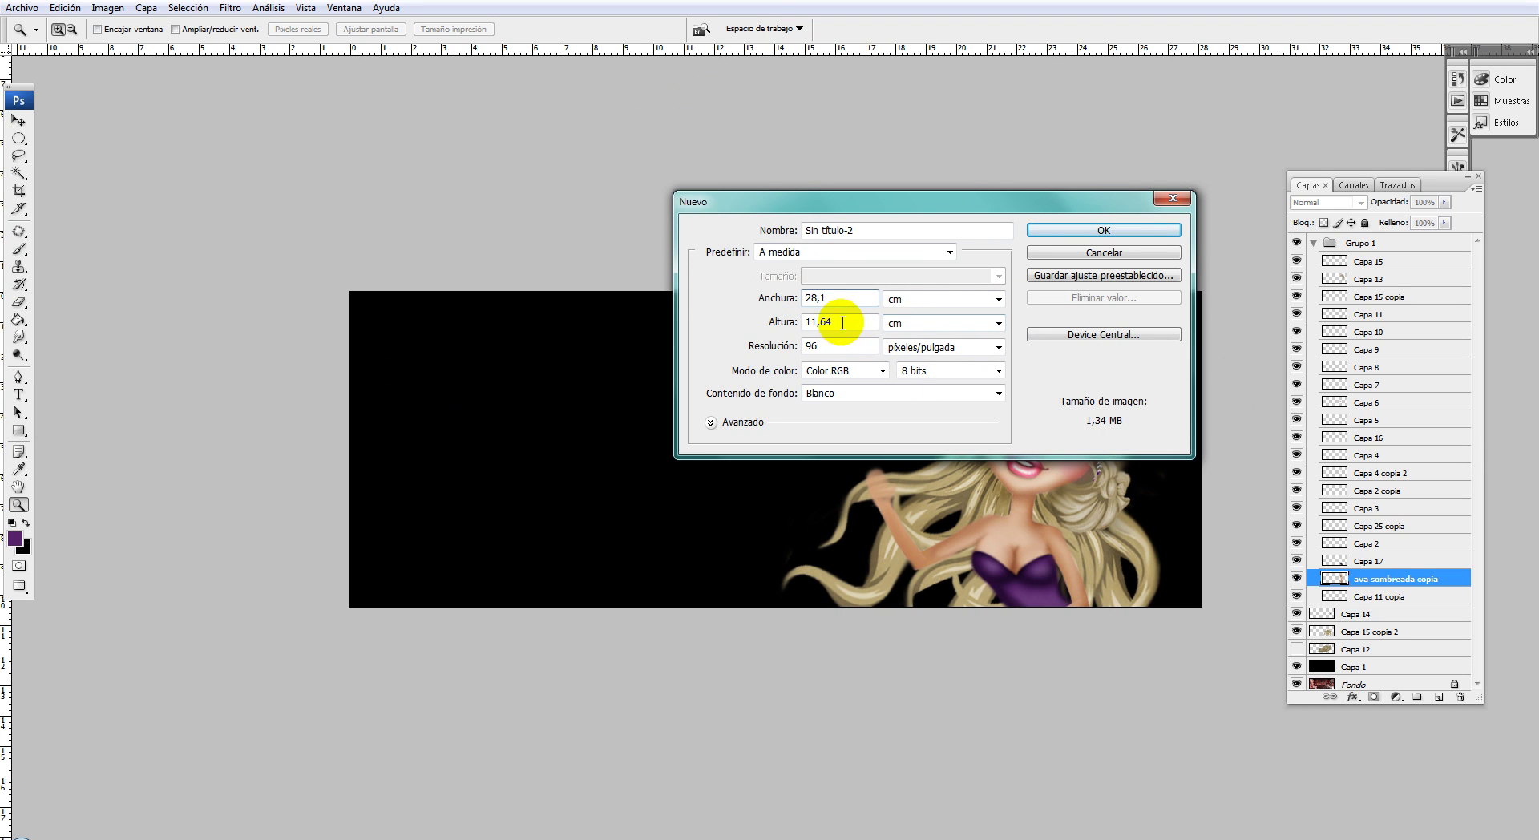
type("10,4")
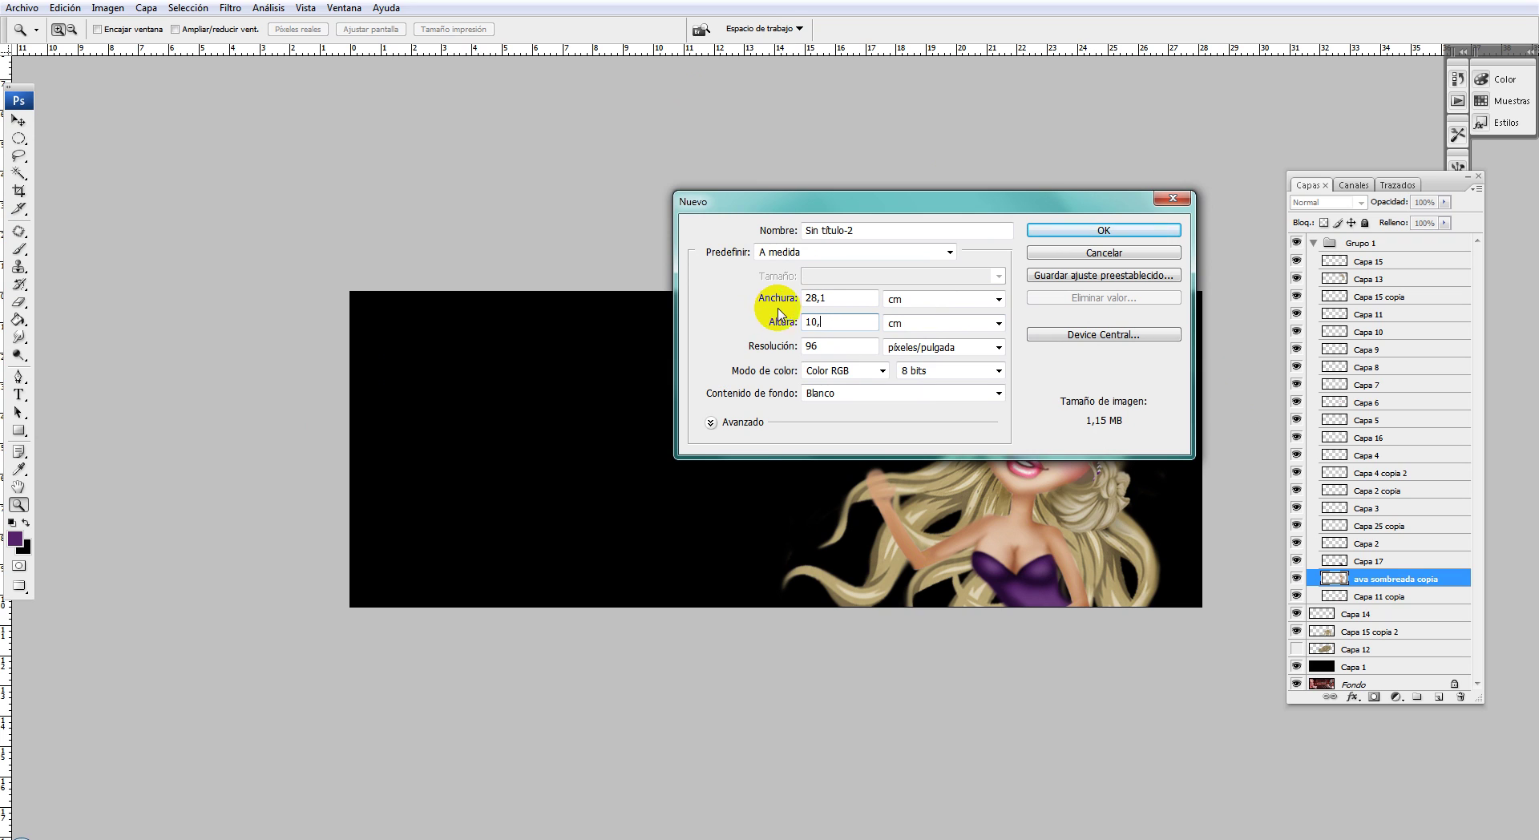
left_click(1071, 230)
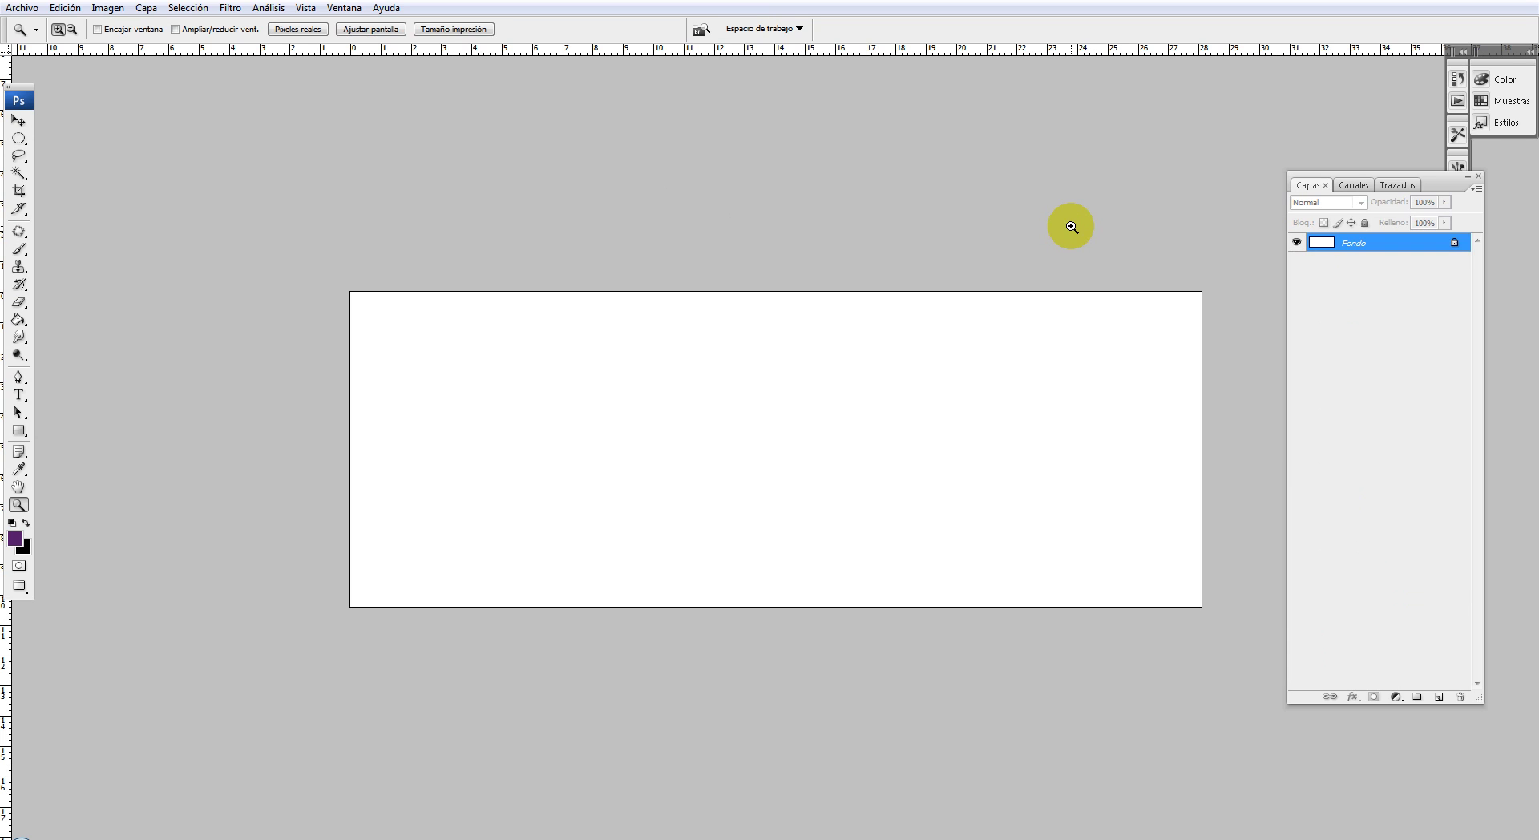
- Pick the layered banner from the Ventana list of open documents
left_click(337, 11)
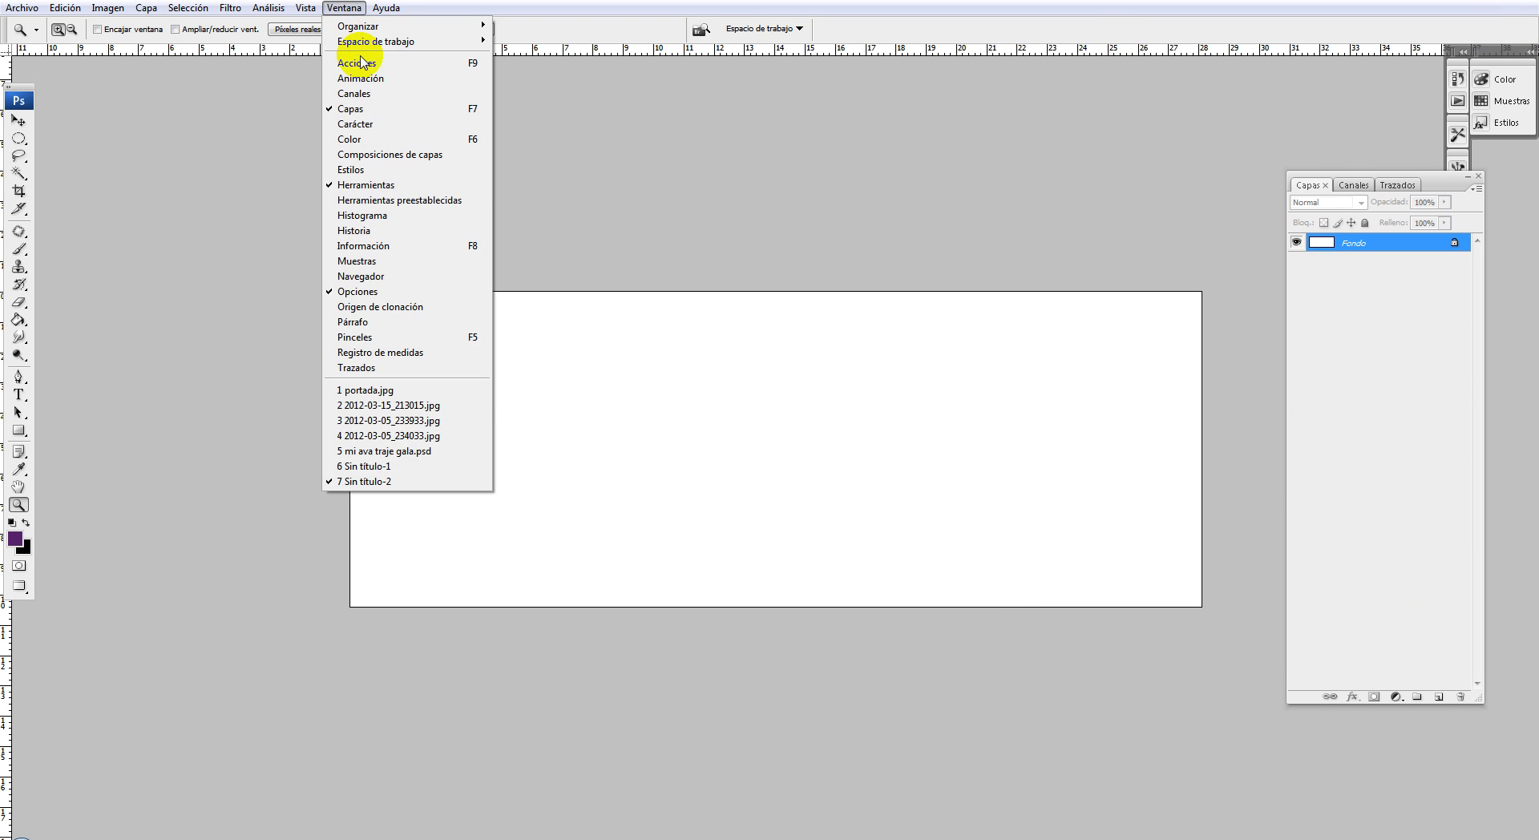
left_click(417, 391)
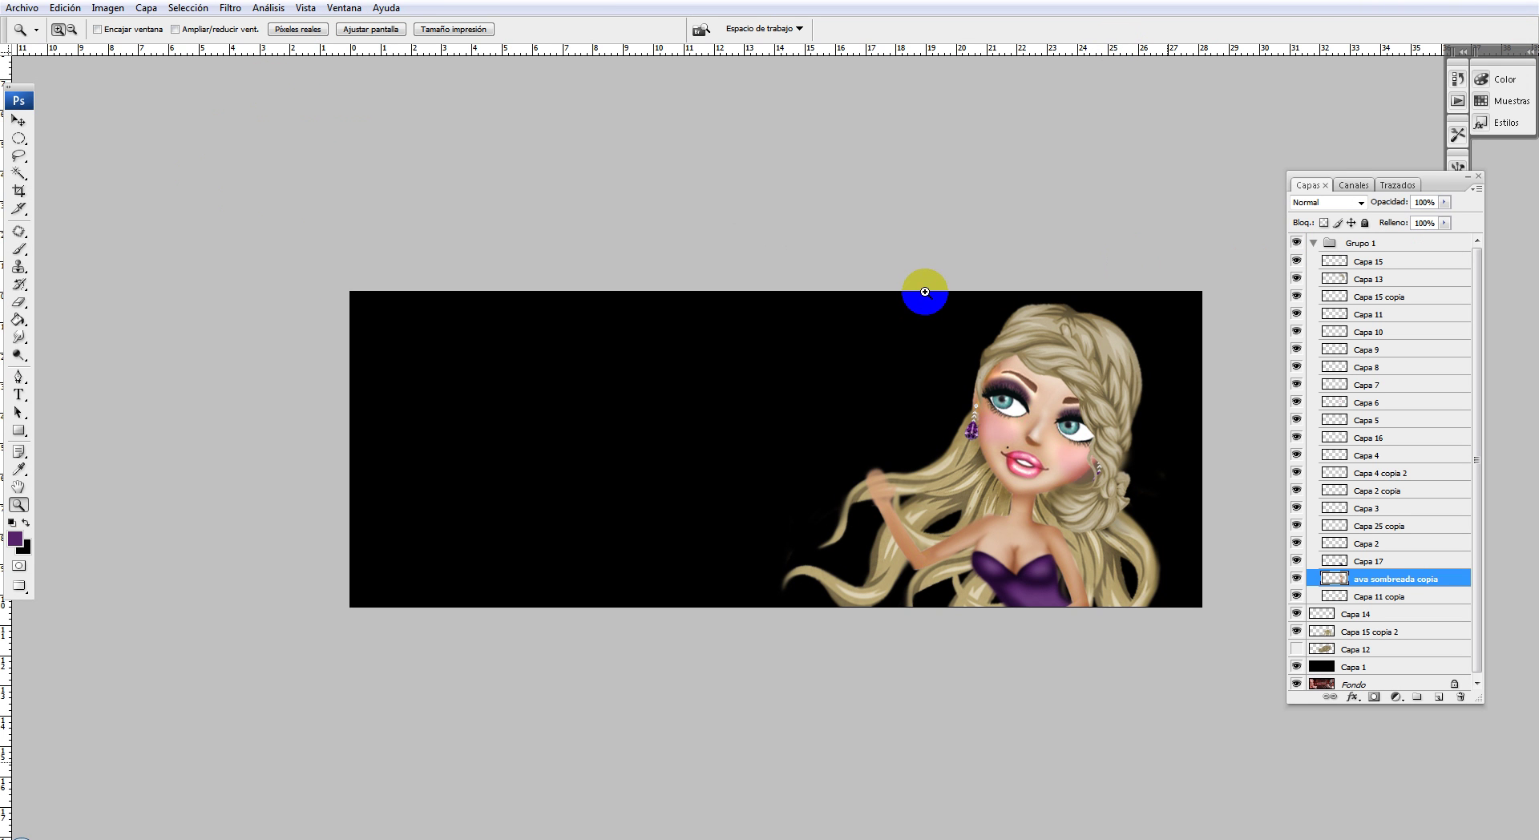